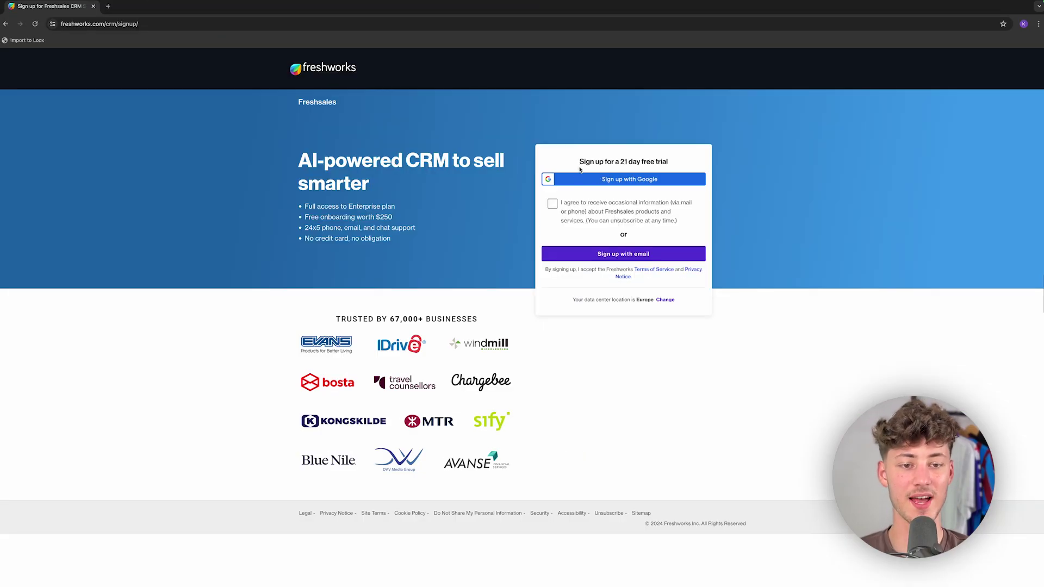
# - Sign up for the Freshsales trial with a Google account, confirm the sign-in, and focus the company name field
pyautogui.click(552, 204)
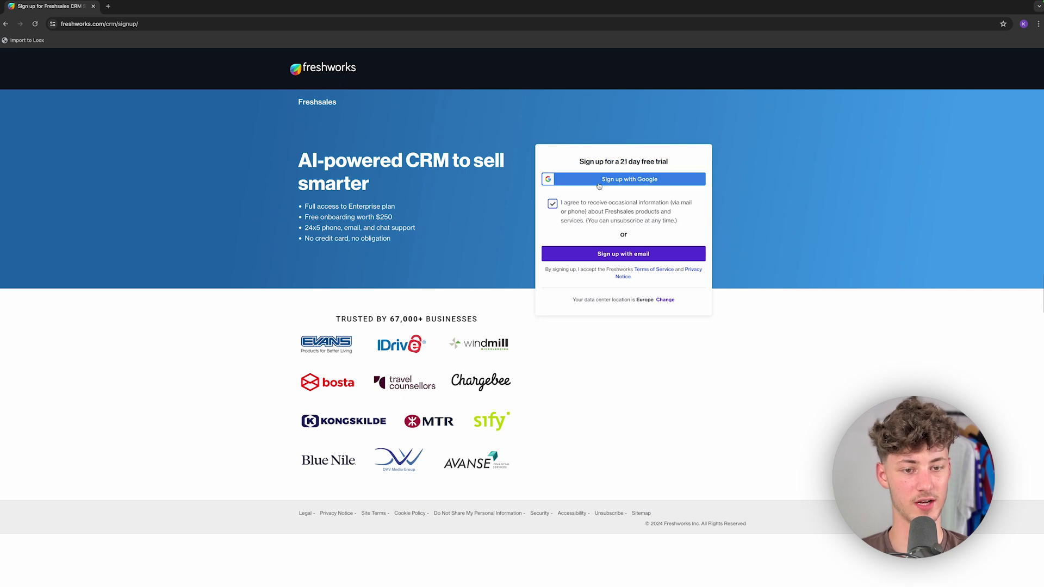
pyautogui.click(630, 179)
pyautogui.click(490, 282)
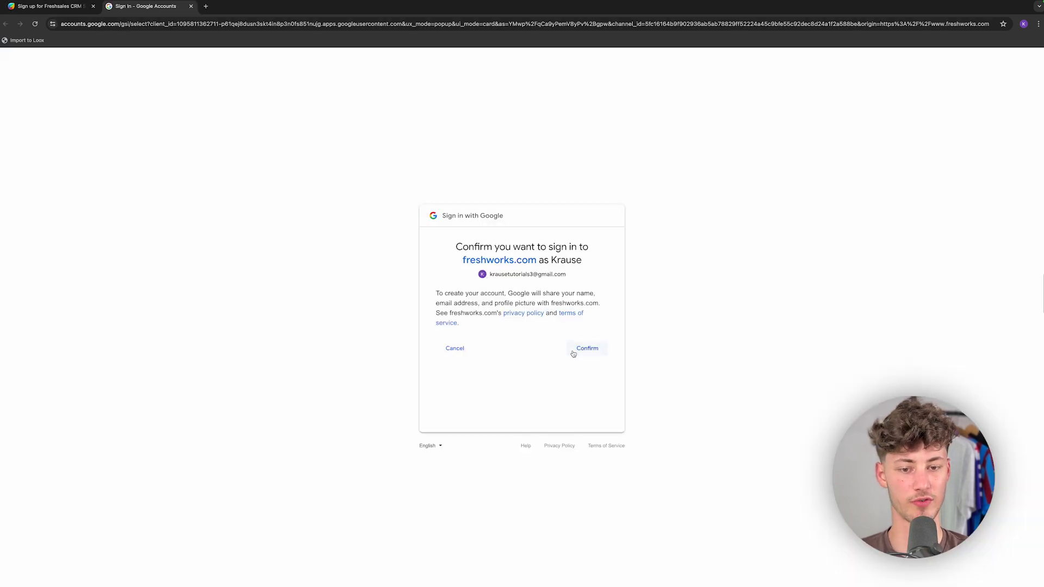
pyautogui.click(597, 349)
pyautogui.click(586, 221)
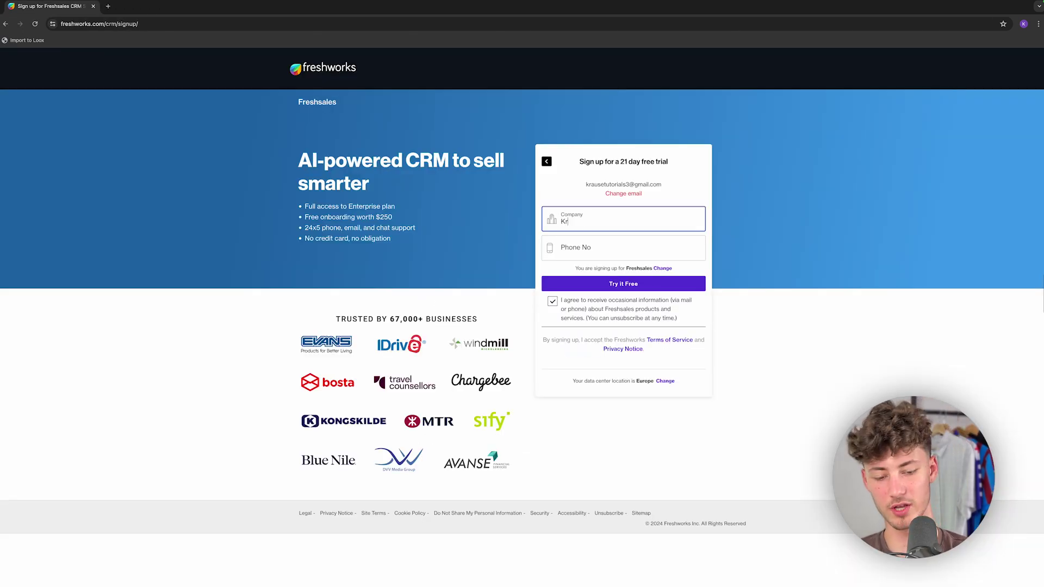
# - Enter the company name and move on to the industry question
pyautogui.write('Krause Tutor')
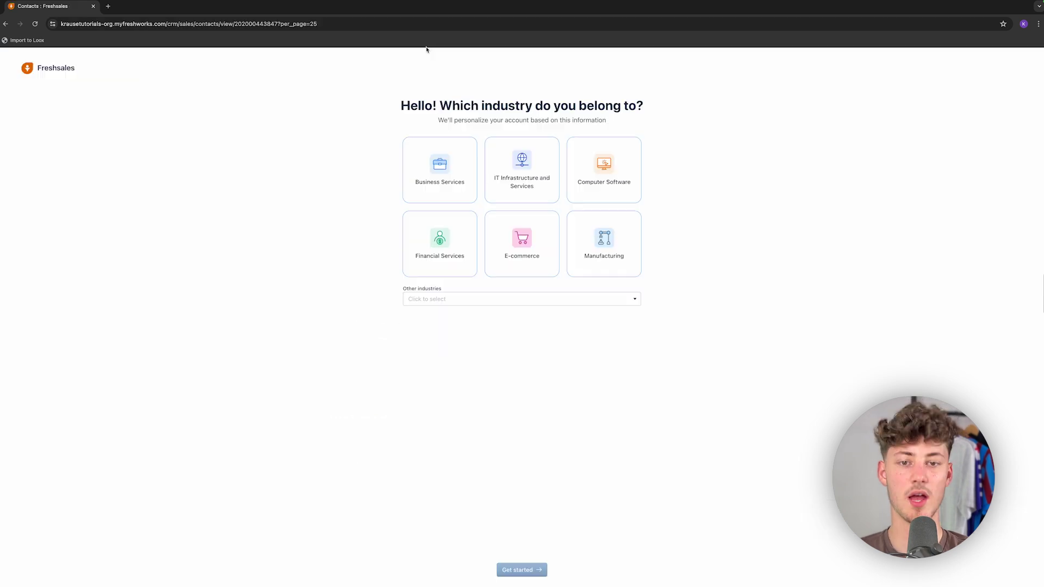
pyautogui.moveTo(440, 105); pyautogui.dragTo(546, 112)
pyautogui.moveTo(498, 58); pyautogui.dragTo(646, 63)
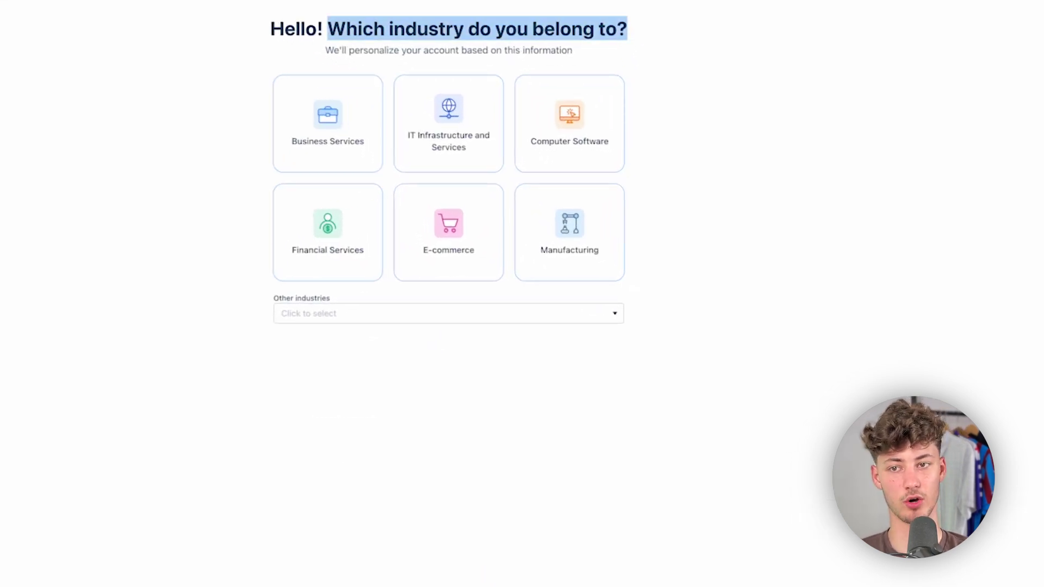
pyautogui.click(139, 9)
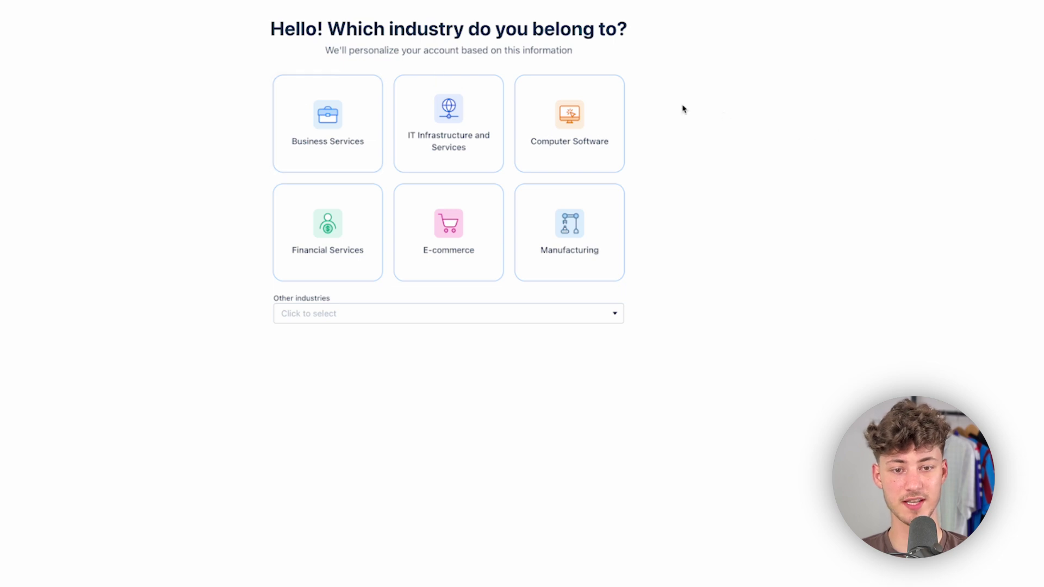
# - Browse the other industries list, then choose Business Services as the industry
pyautogui.click(417, 319)
pyautogui.scroll(-5, 450, 476)
pyautogui.scroll(5, 450, 475)
pyautogui.scroll(-10, 457, 463)
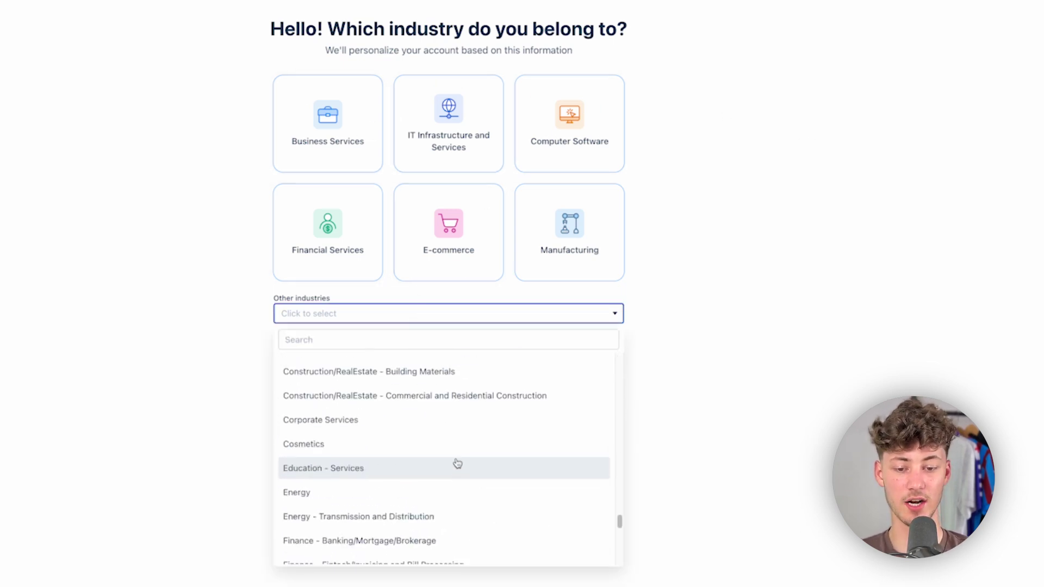
pyautogui.scroll(-10, 459, 446)
pyautogui.scroll(15, 434, 419)
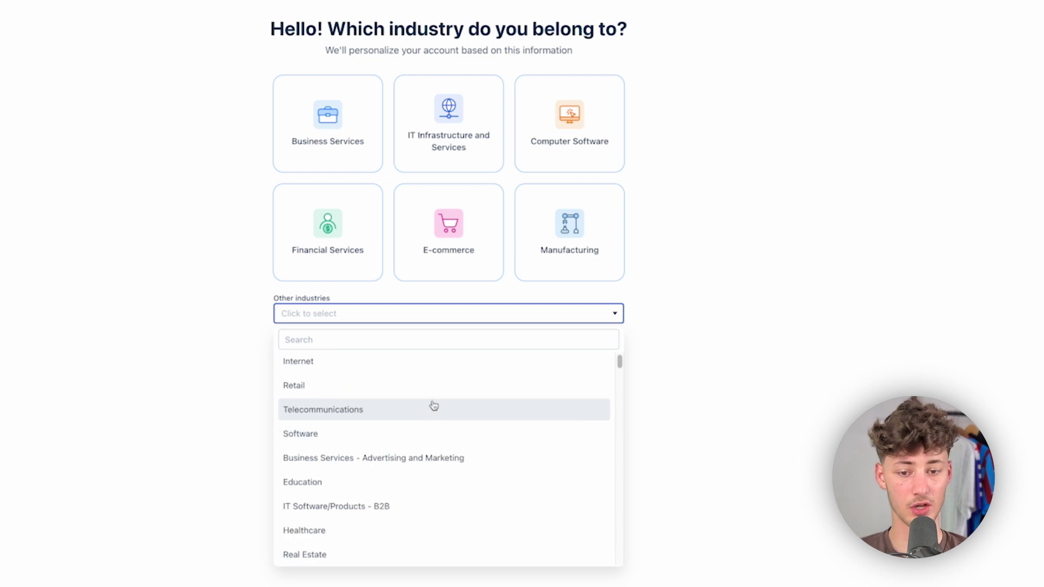
pyautogui.click(659, 377)
pyautogui.click(352, 124)
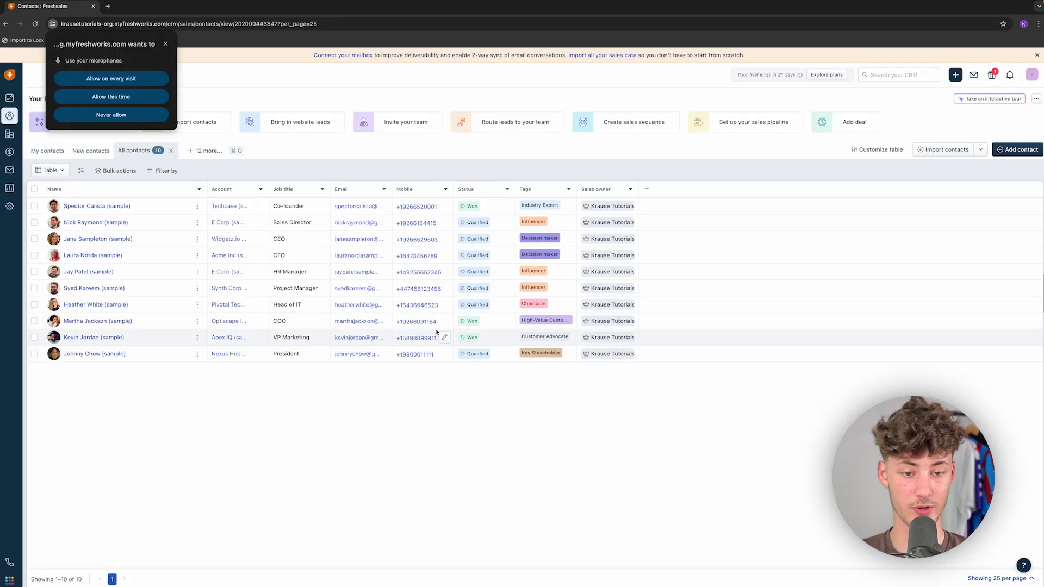
# - Dismiss the browser's microphone permission popup
pyautogui.click(166, 44)
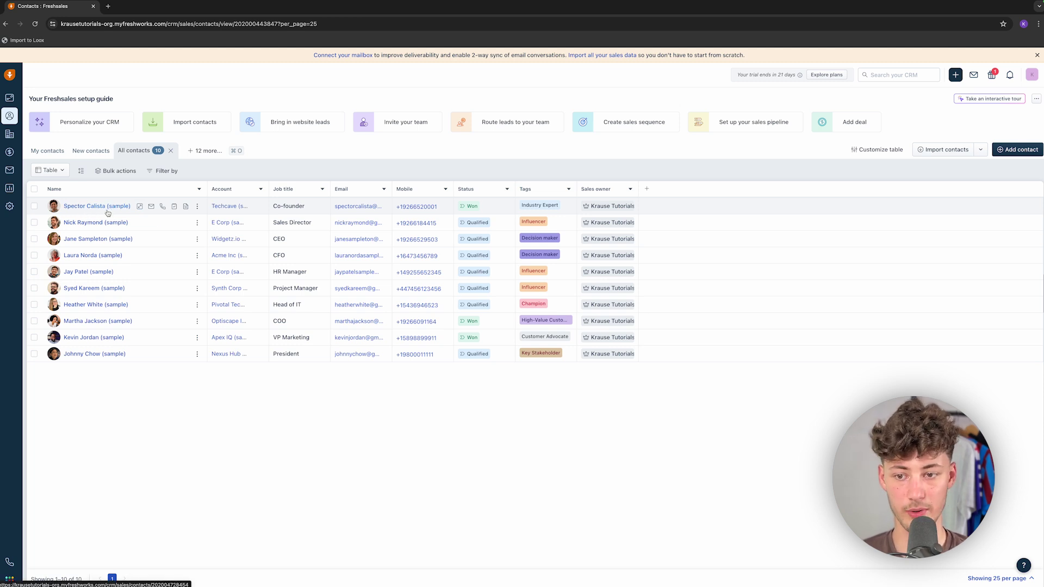
pyautogui.click(221, 209)
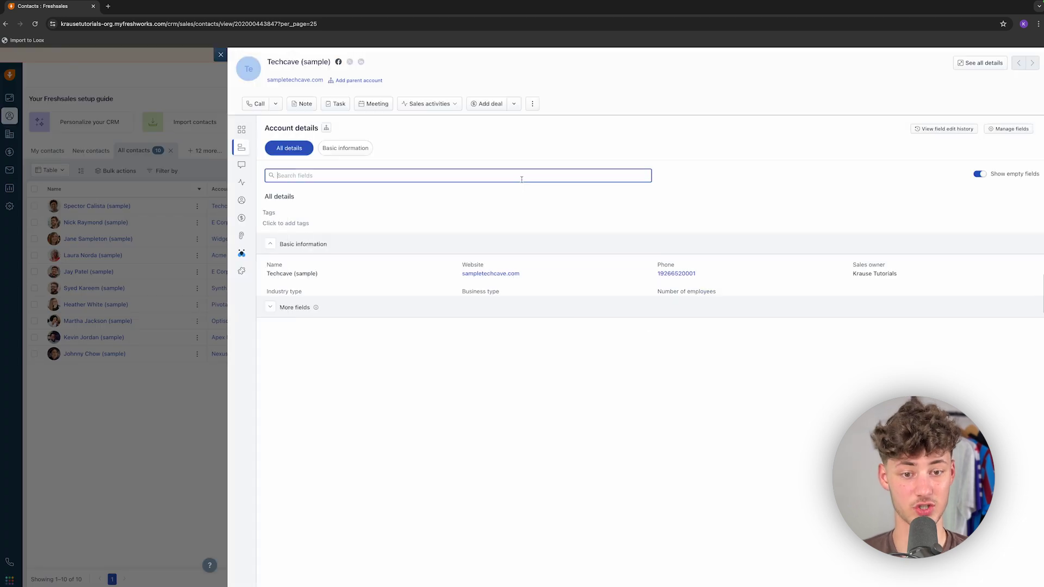
pyautogui.click(172, 203)
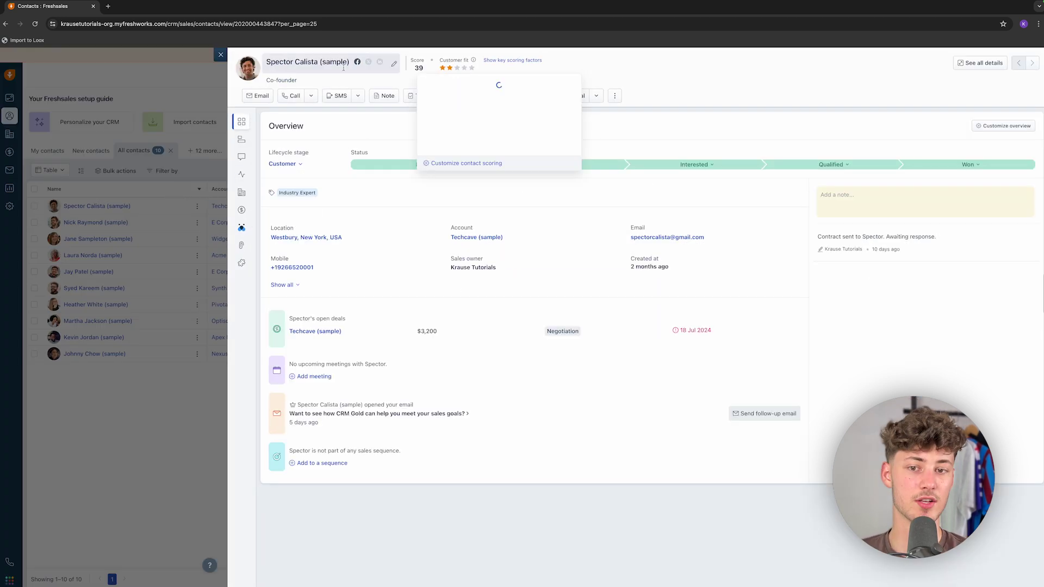
pyautogui.click(222, 56)
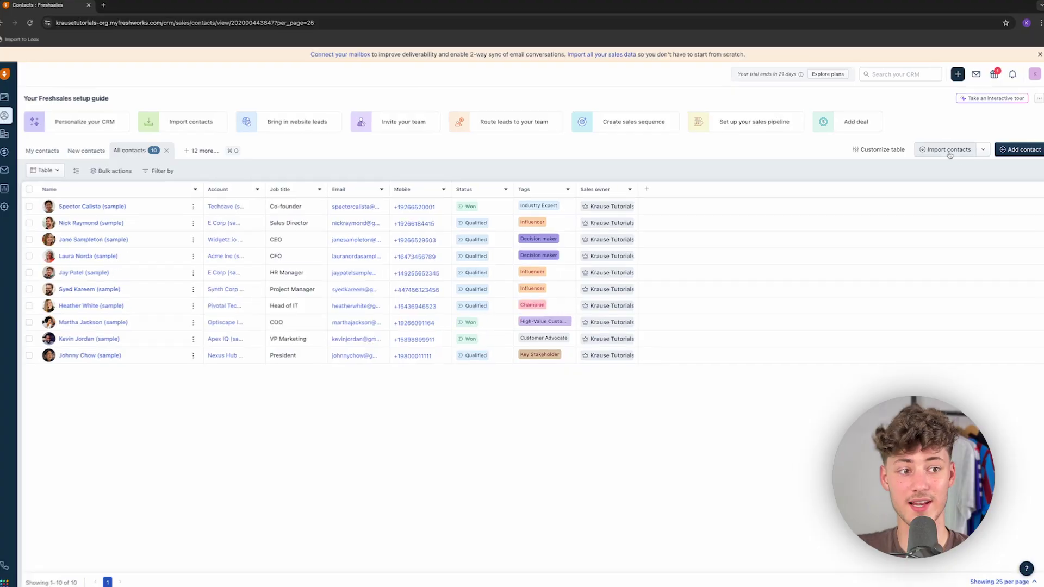
pyautogui.click(948, 146)
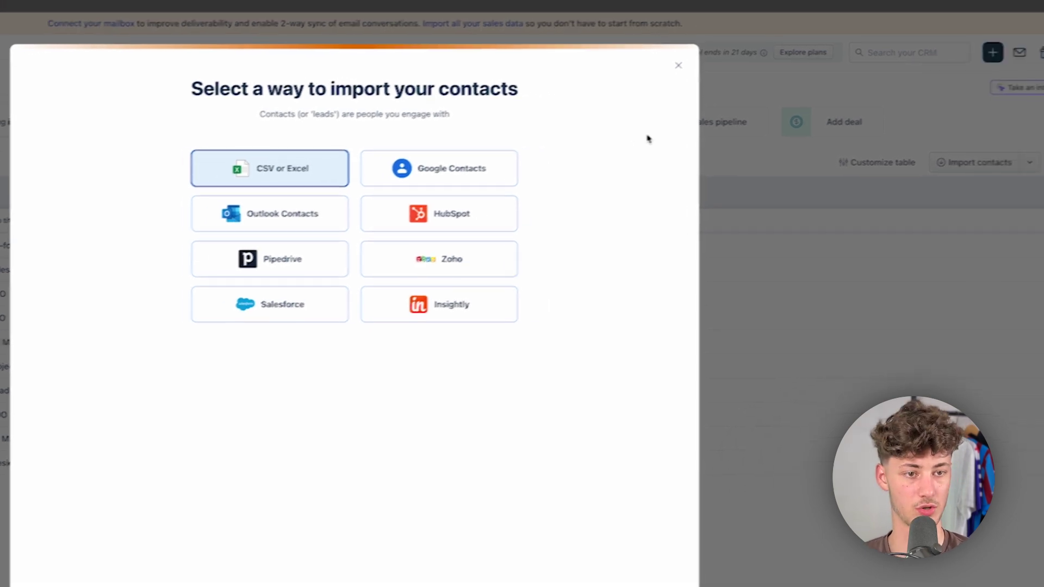
pyautogui.click(627, 72)
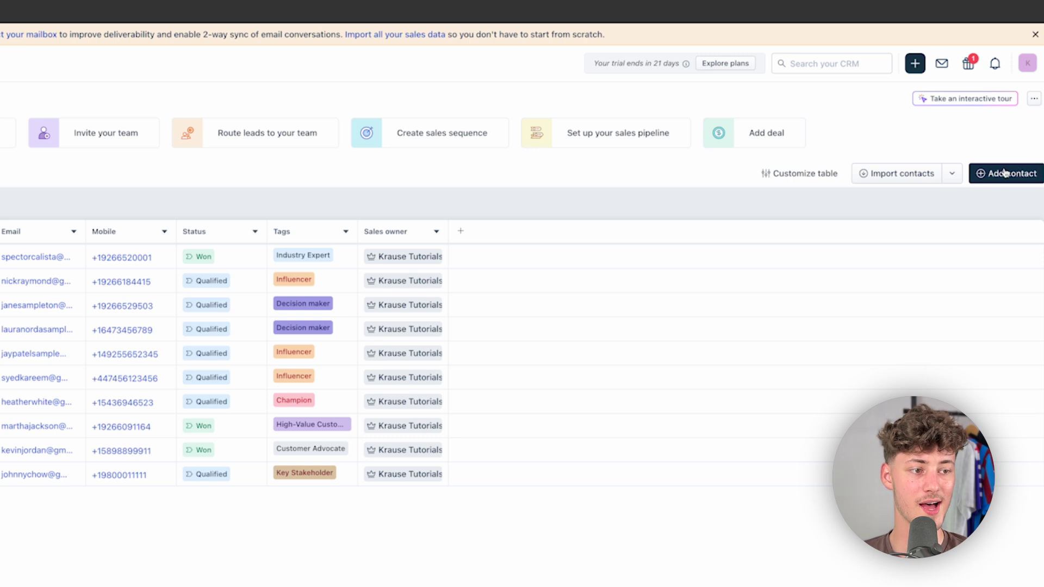
# - Add a contact with email, first and last name, new account Hogwarts and job title CEO
pyautogui.click(1005, 172)
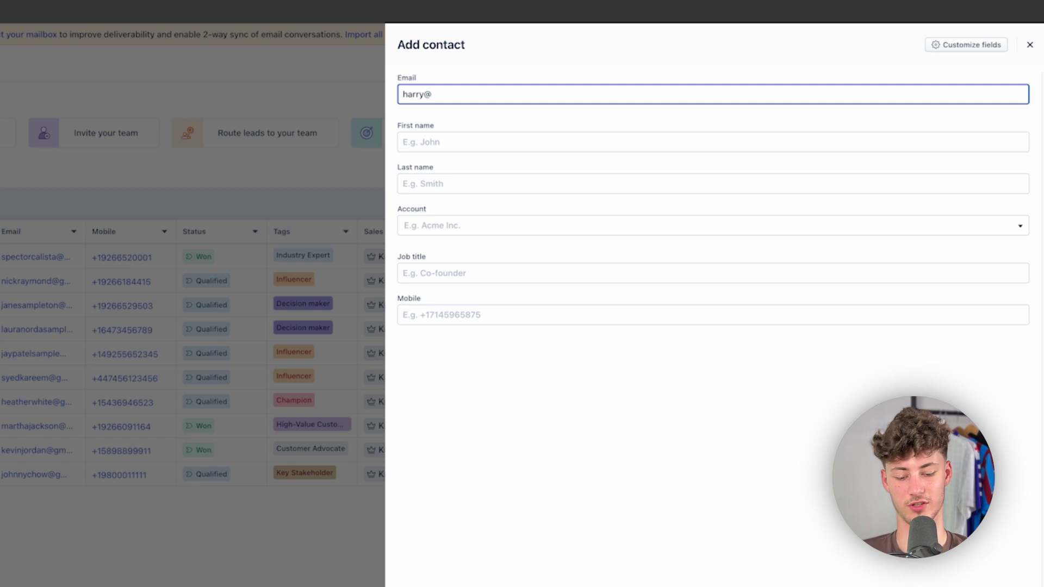
pyautogui.press('Tab')
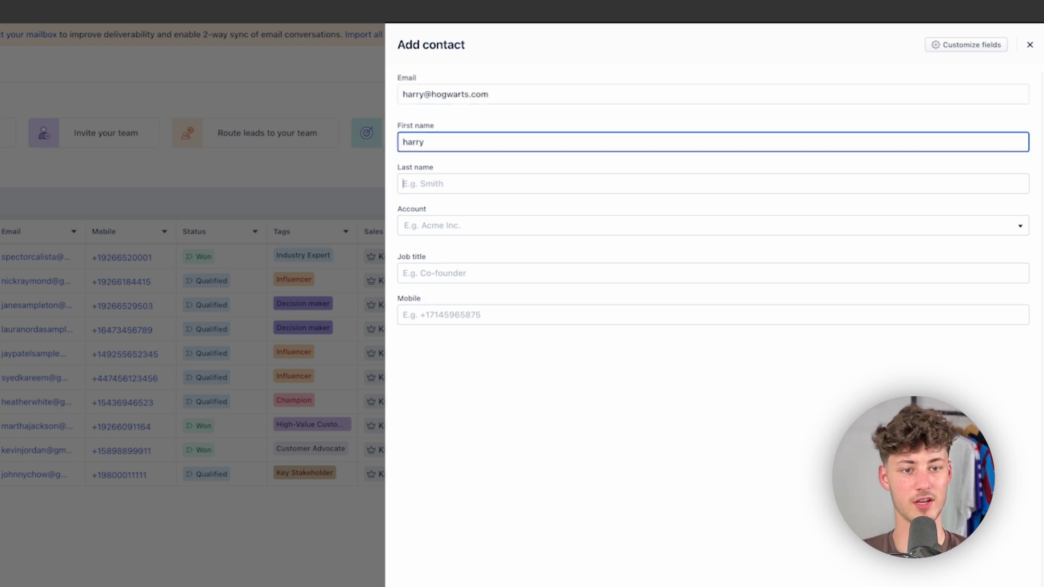
pyautogui.press('Tab')
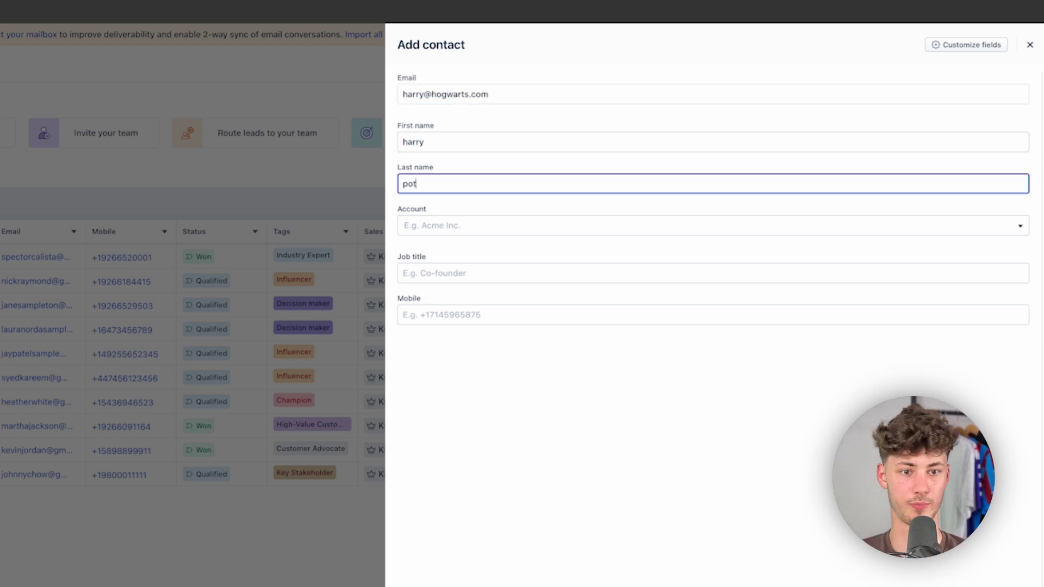
pyautogui.click(526, 226)
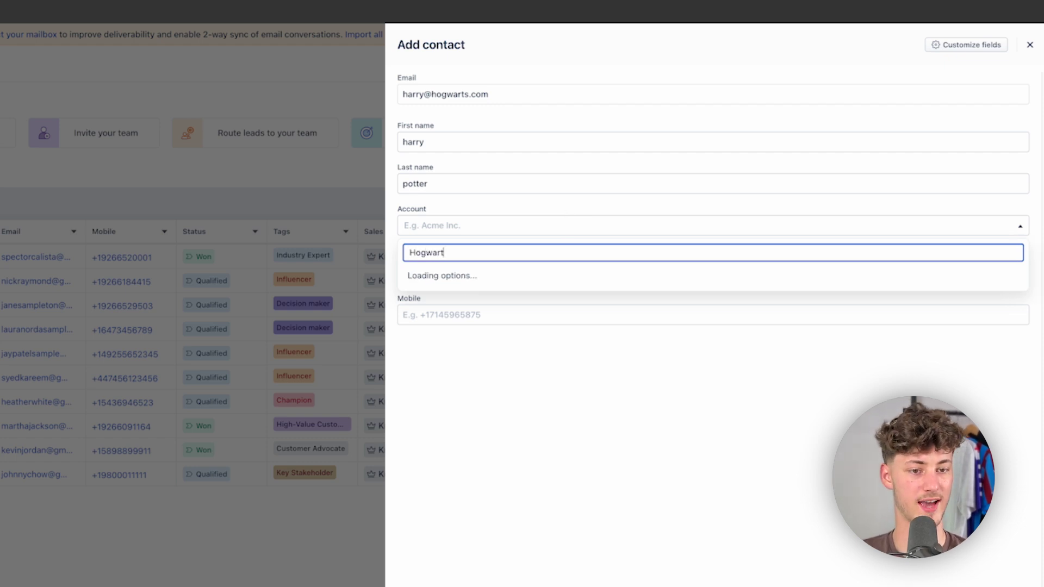
pyautogui.click(477, 278)
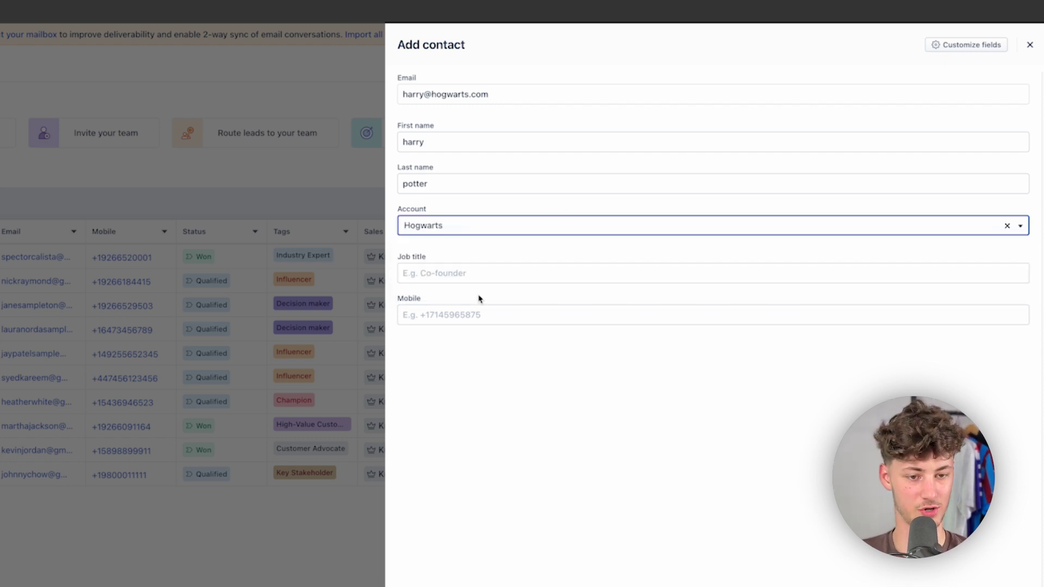
pyautogui.click(465, 273)
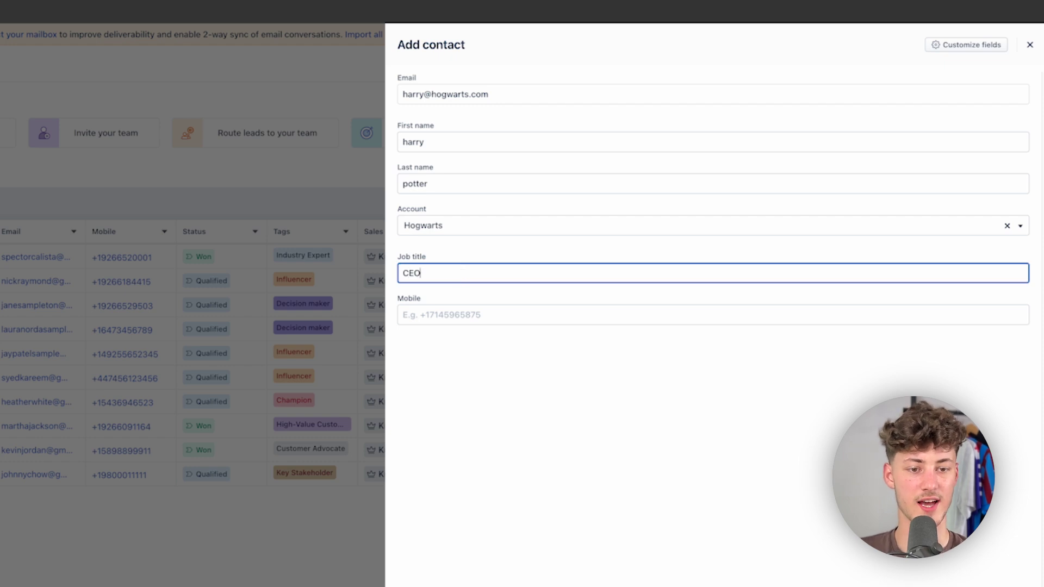
pyautogui.tripleClick(452, 261)
pyautogui.click(462, 260)
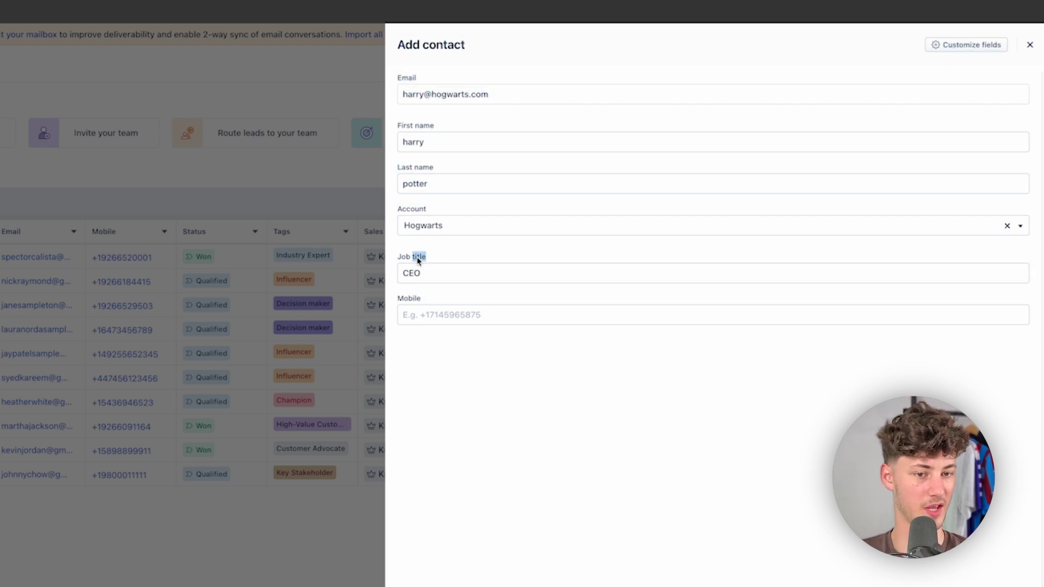
pyautogui.click(429, 270)
pyautogui.click(433, 314)
pyautogui.doubleClick(442, 300)
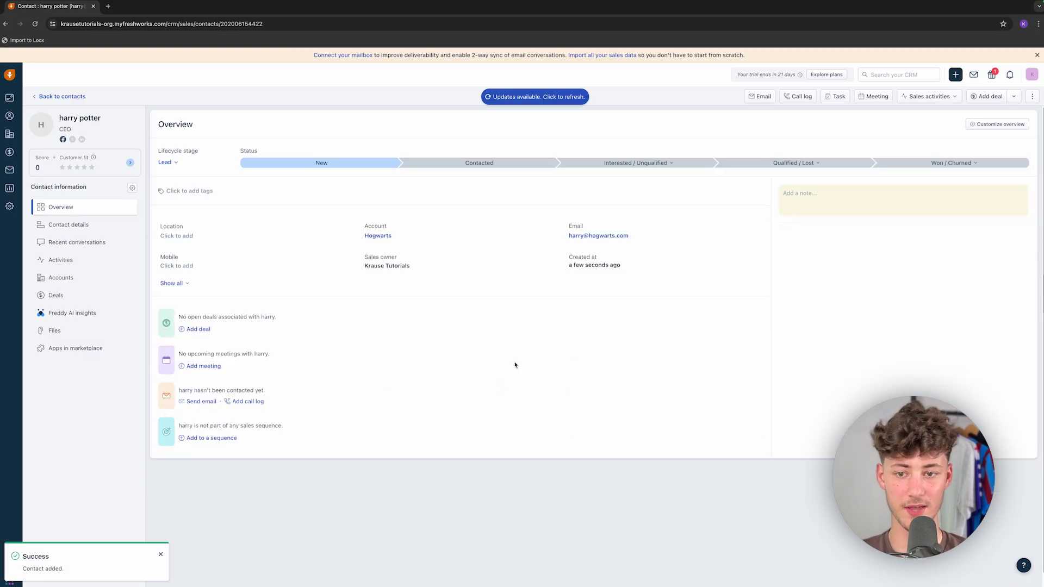
# - Open the new contact's full details, then return to the 11-contact list
pyautogui.scroll(-1, 520, 363)
pyautogui.scroll(1, 523, 359)
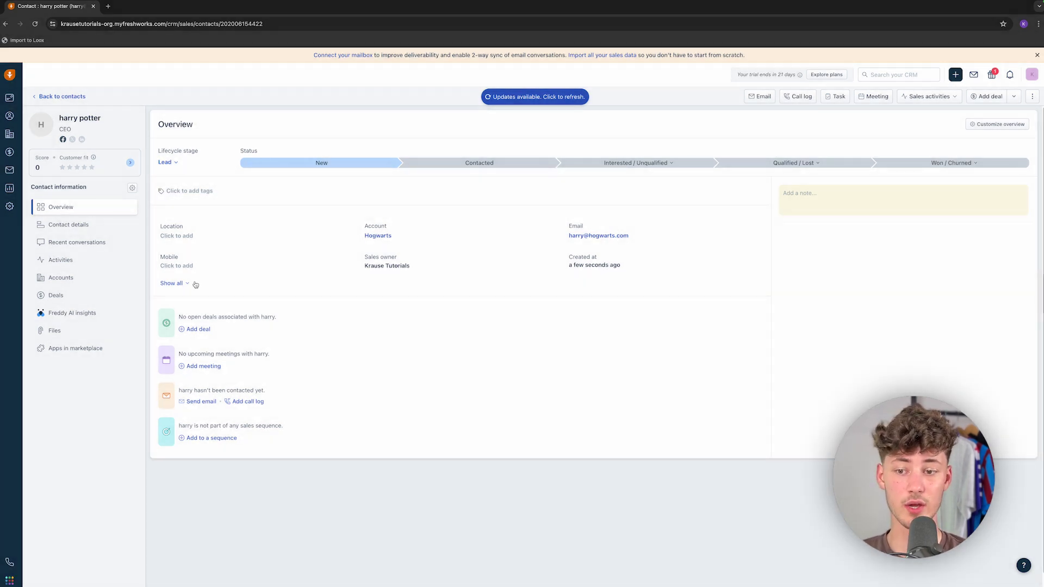
pyautogui.click(173, 283)
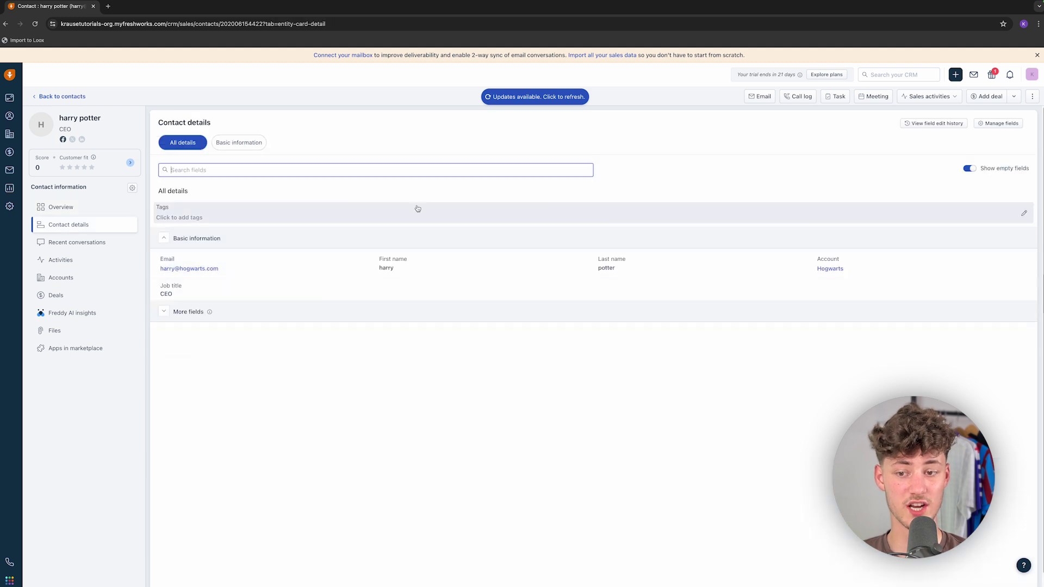
pyautogui.click(46, 97)
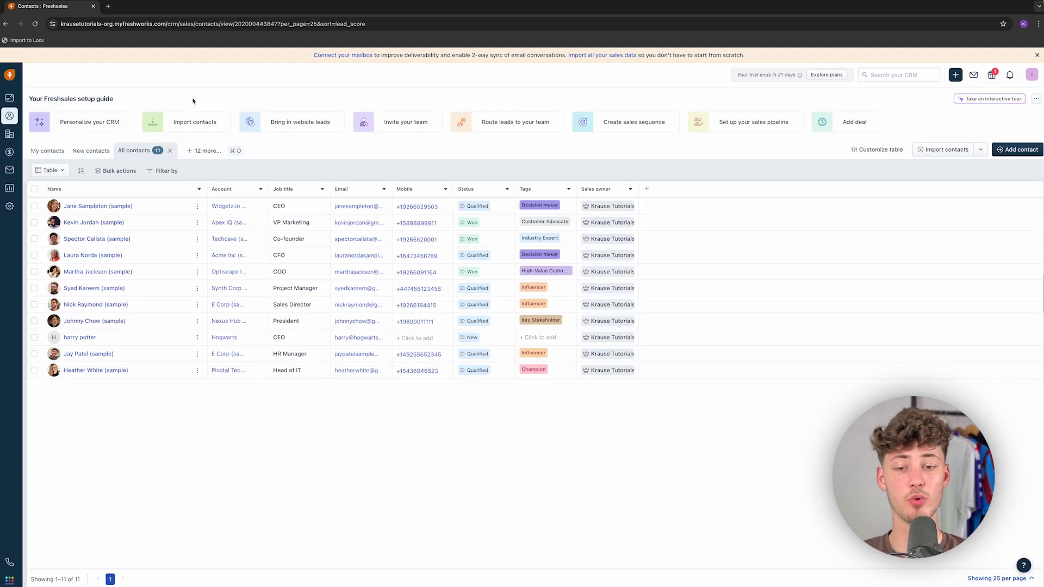
# - Close the column field list without adding a column and open the Hogwarts CEO contact's record
pyautogui.click(647, 188)
pyautogui.scroll(-5, 636, 267)
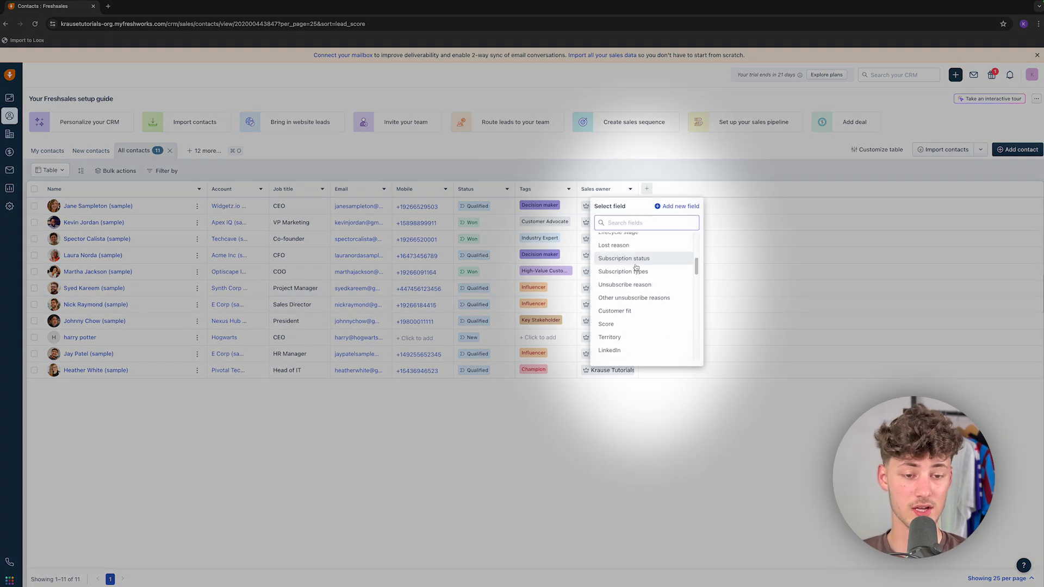
pyautogui.scroll(-5, 633, 264)
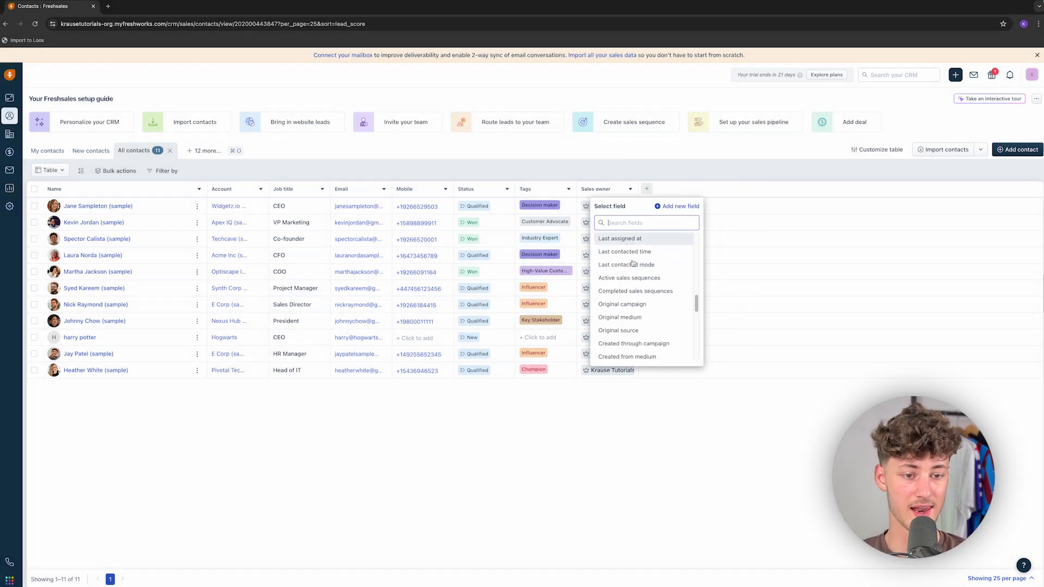
pyautogui.click(618, 331)
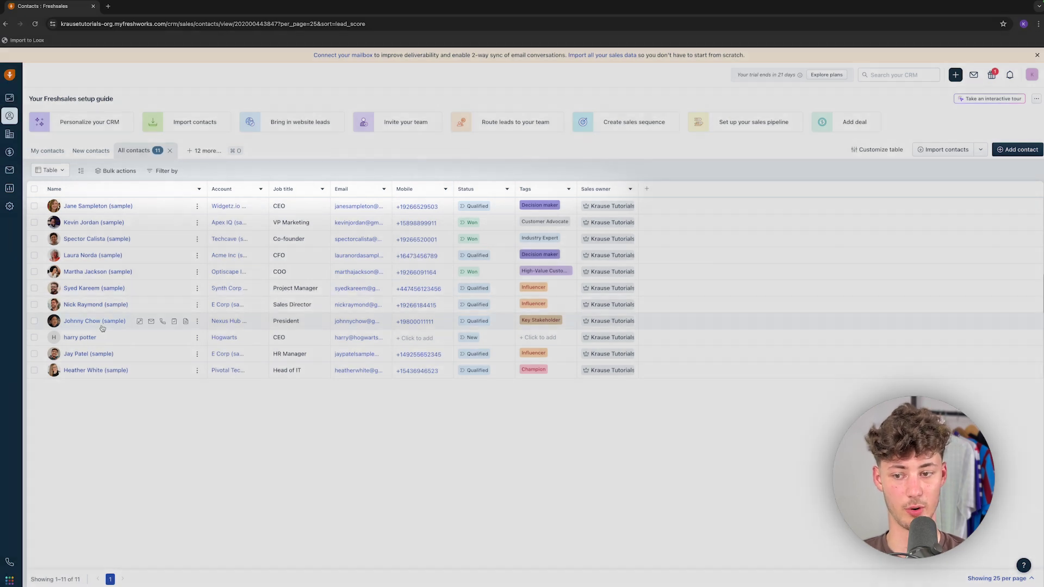
pyautogui.click(80, 337)
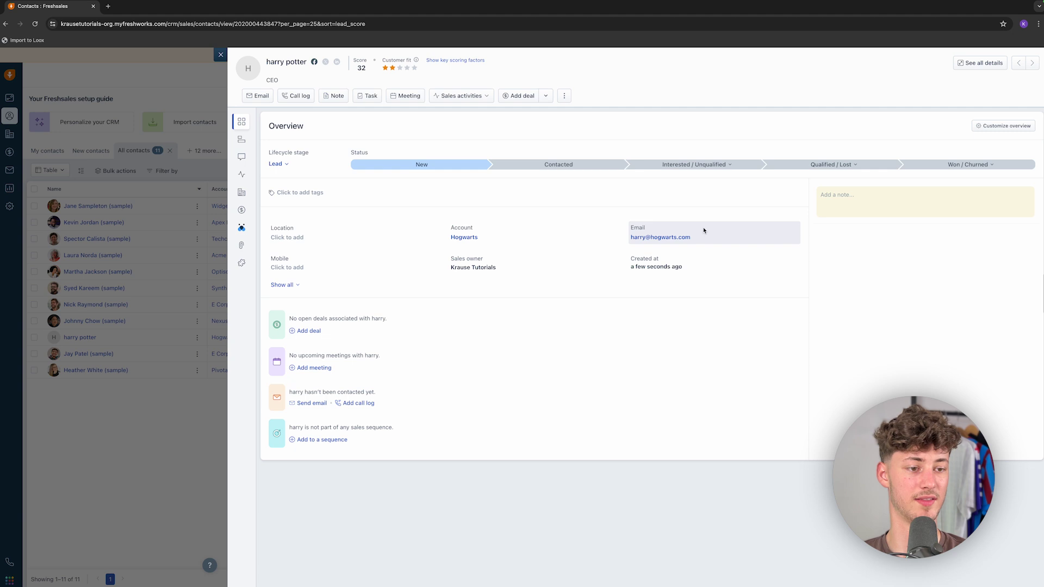
# - Save a short note on the Hogwarts contact and read over the suggestion lines
pyautogui.click(907, 200)
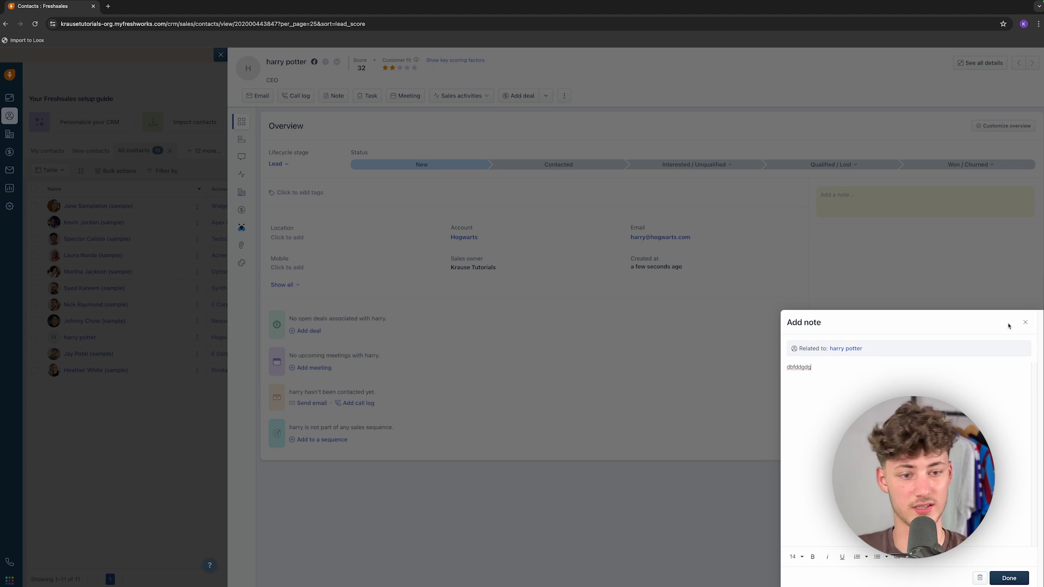
pyautogui.click(1009, 578)
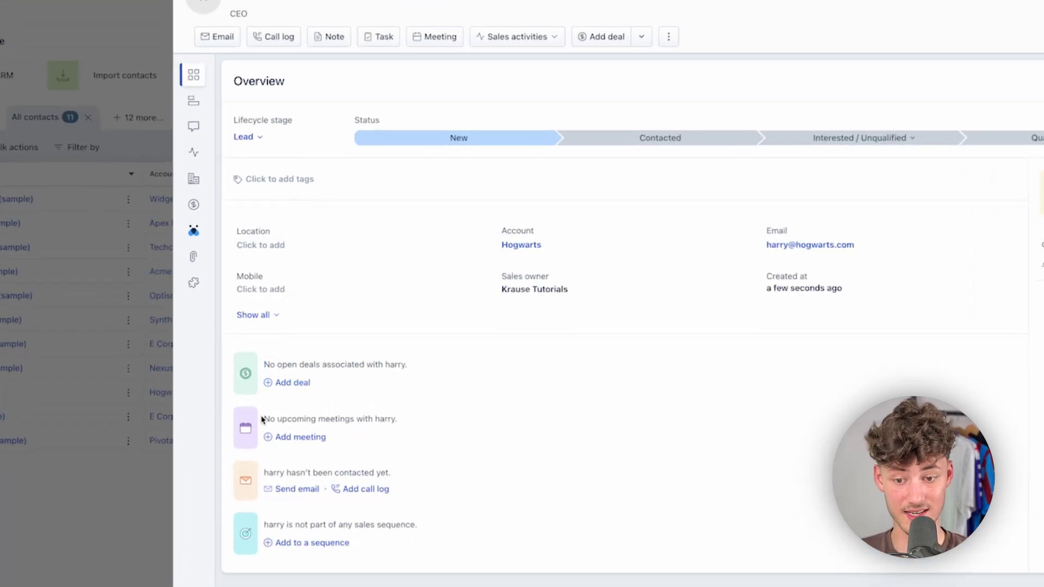
pyautogui.moveTo(261, 419); pyautogui.dragTo(429, 423)
pyautogui.click(428, 423)
pyautogui.moveTo(281, 473); pyautogui.dragTo(481, 473)
pyautogui.moveTo(334, 525); pyautogui.dragTo(263, 525)
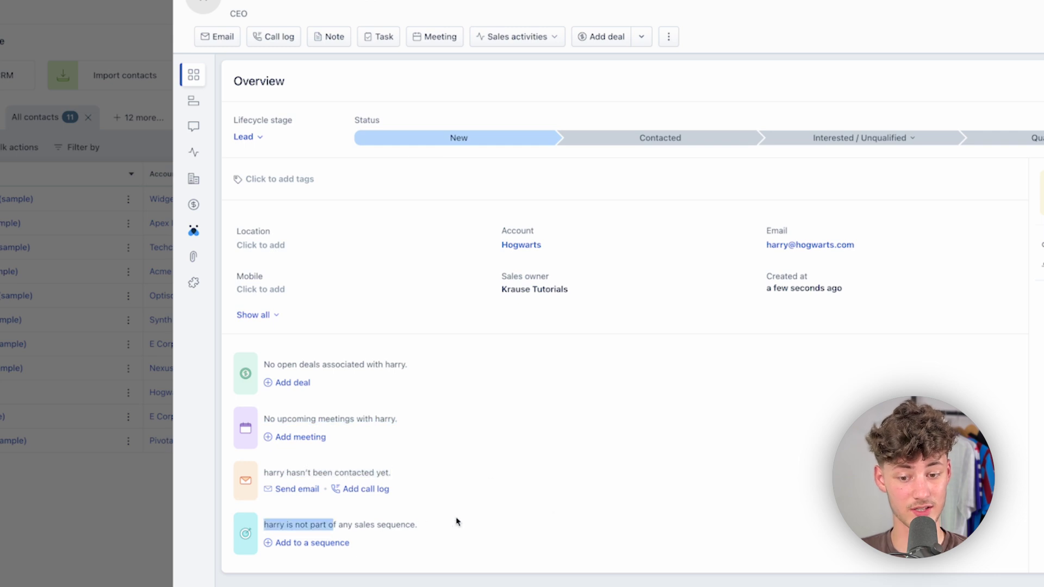
pyautogui.click(456, 522)
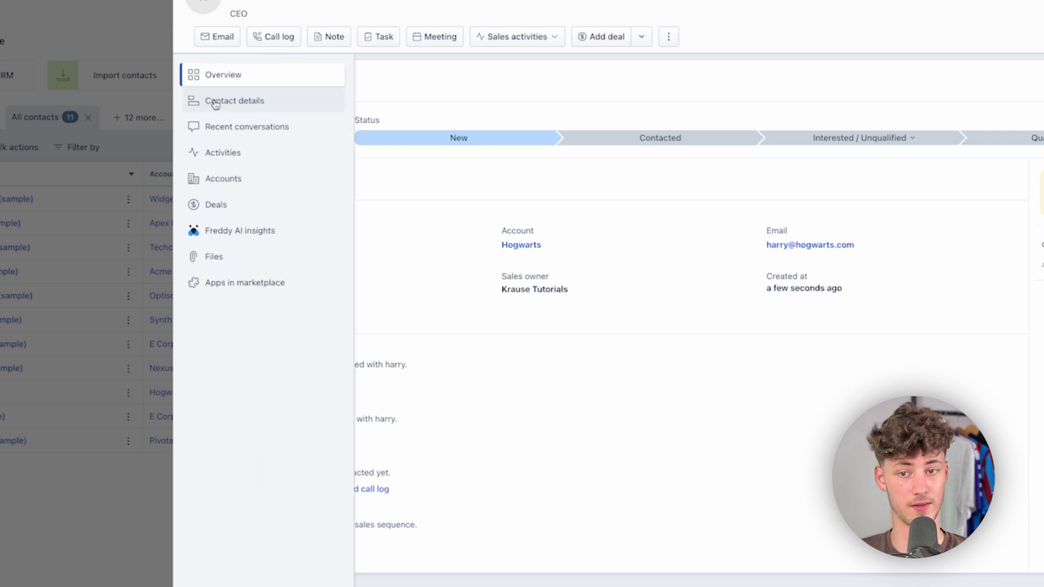
# - Review the contact's details, conversations, activities, accounts, deals and files, then close the record
pyautogui.click(216, 102)
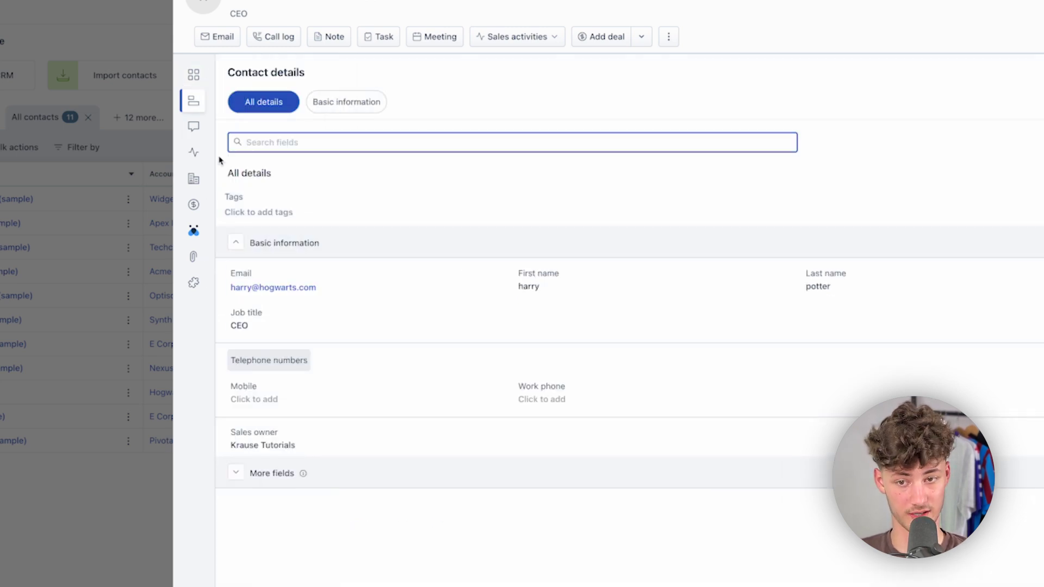
pyautogui.moveTo(220, 159)
pyautogui.click(244, 126)
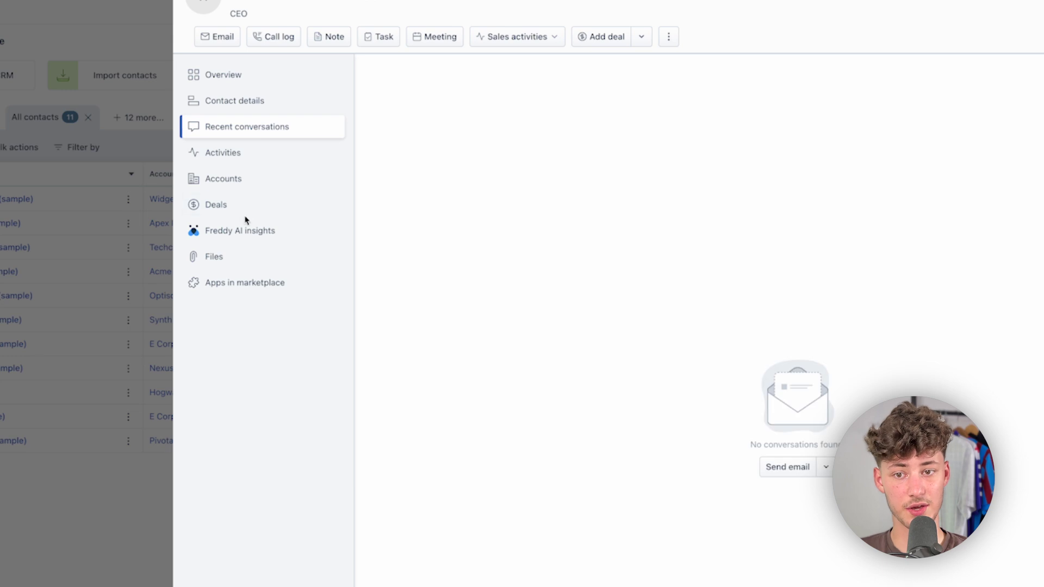
pyautogui.click(216, 159)
pyautogui.click(231, 185)
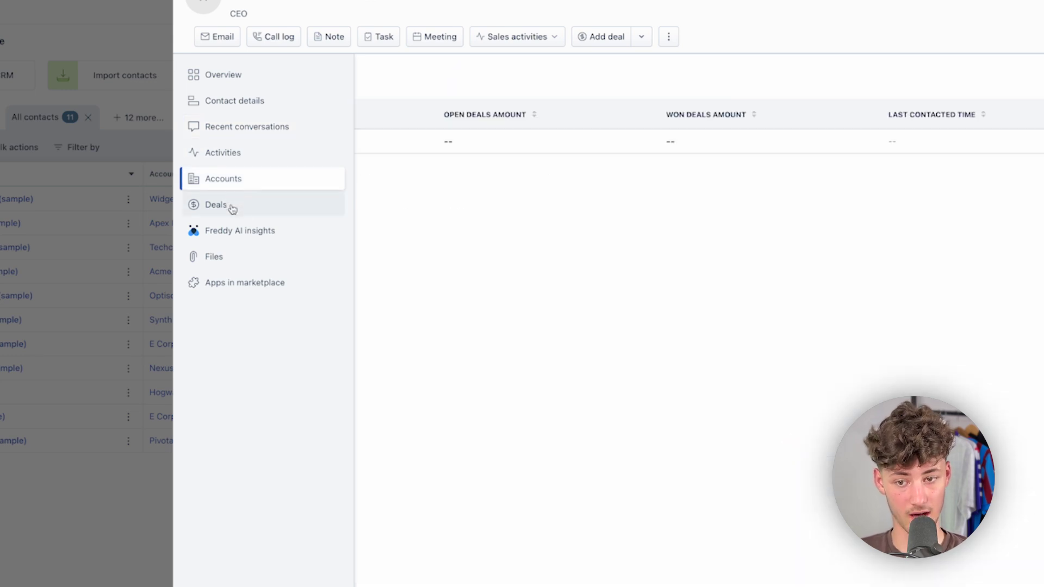
pyautogui.click(232, 209)
pyautogui.moveTo(200, 187)
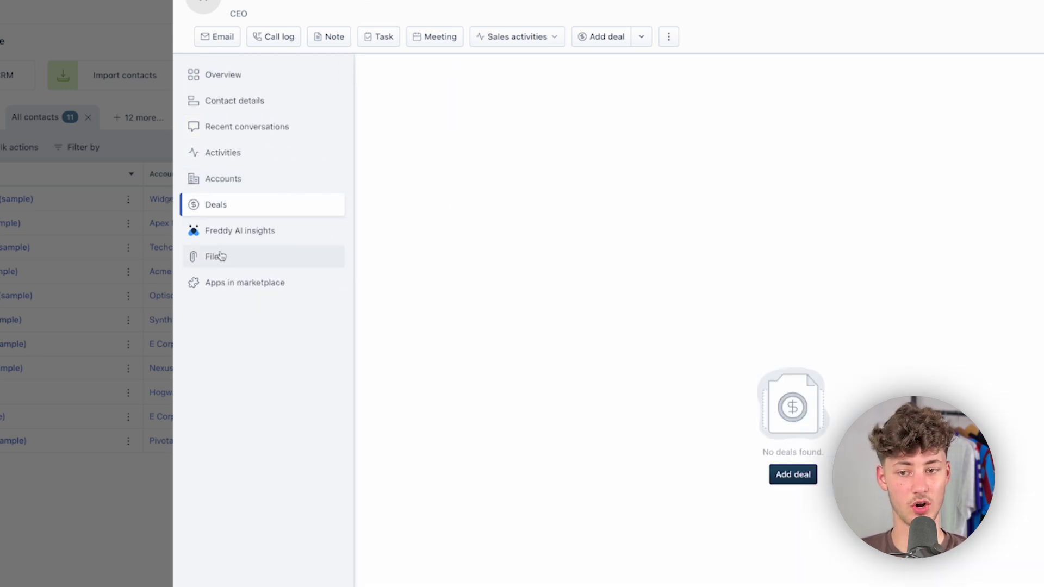
pyautogui.click(236, 256)
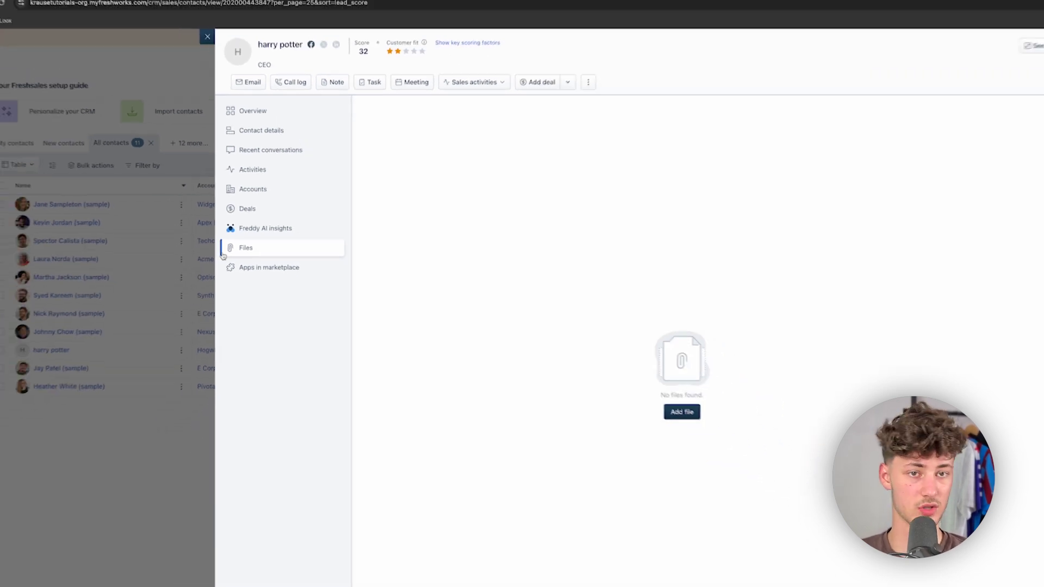
pyautogui.click(207, 36)
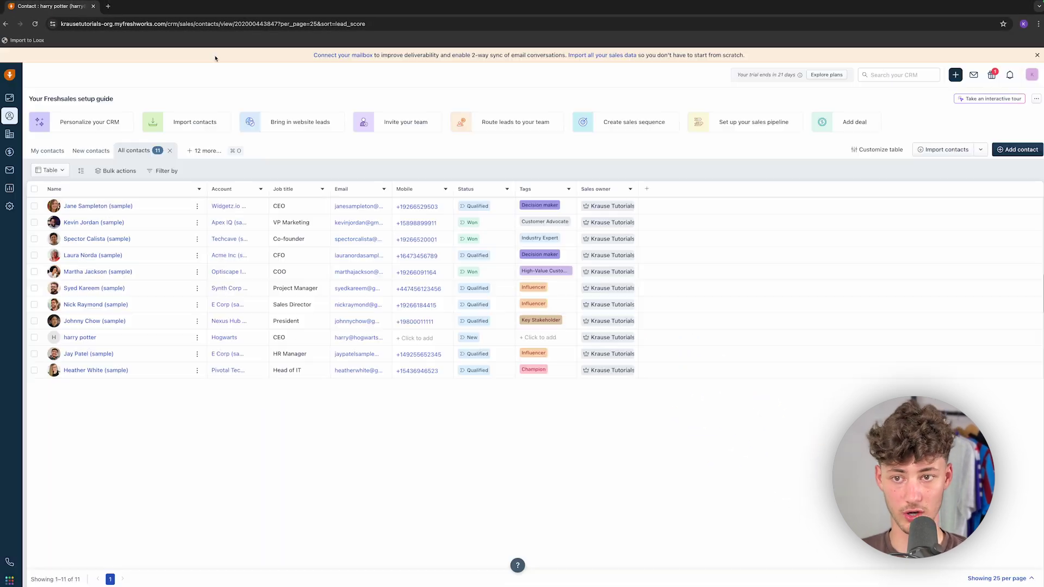
# - Switch to the accounts list and leave the Hogwarts website cell empty
pyautogui.click(9, 134)
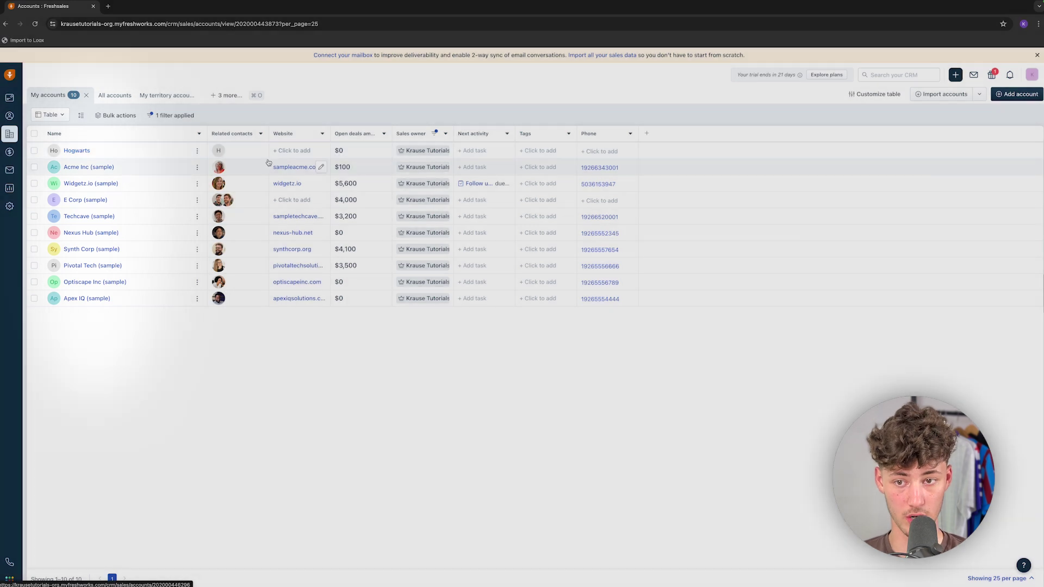
pyautogui.moveTo(223, 156)
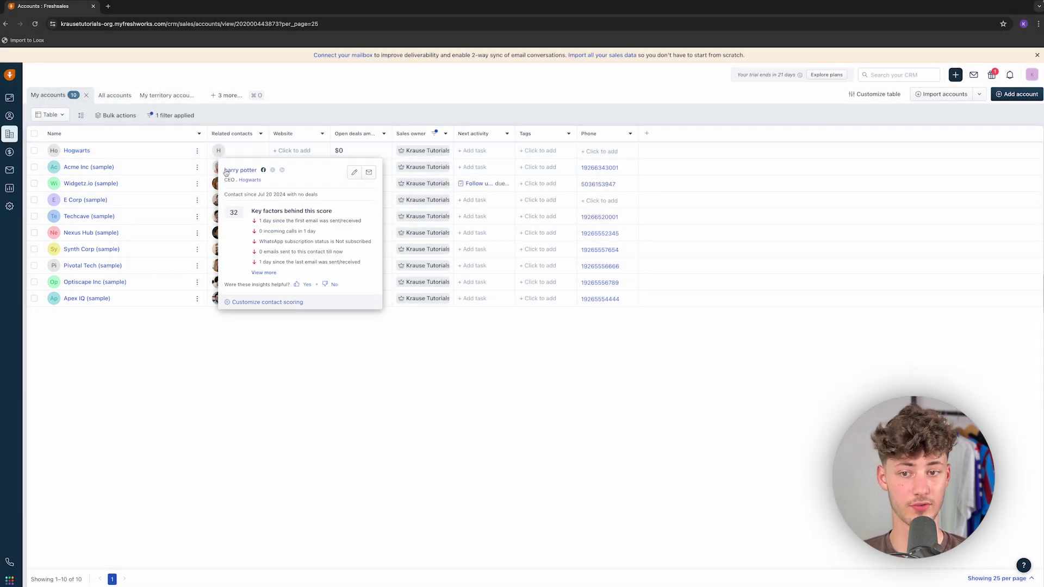
pyautogui.click(288, 150)
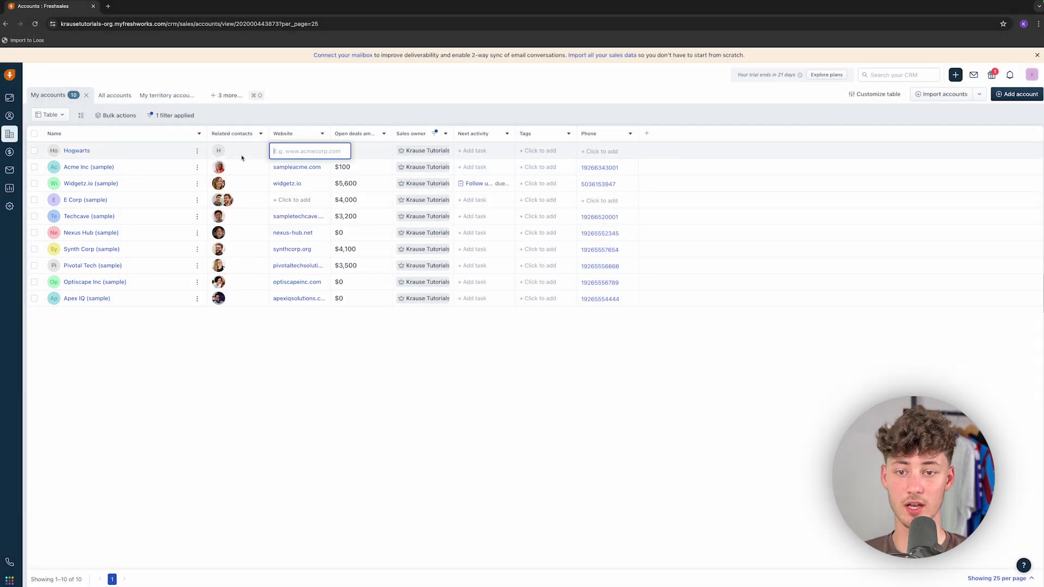
pyautogui.click(372, 122)
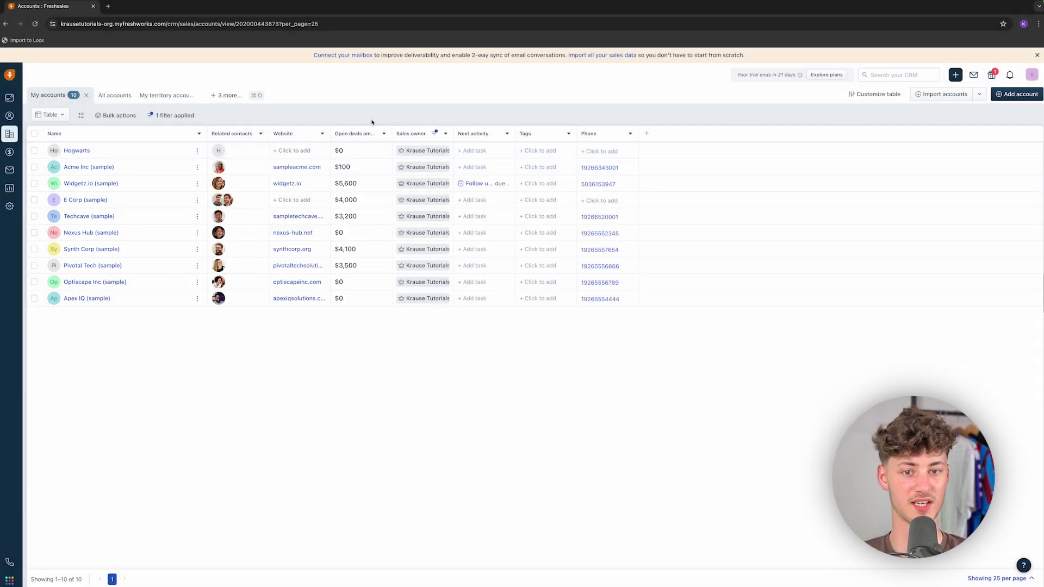
# - Bring up the Add column field list and scroll through it
pyautogui.click(647, 134)
pyautogui.scroll(-10, 642, 214)
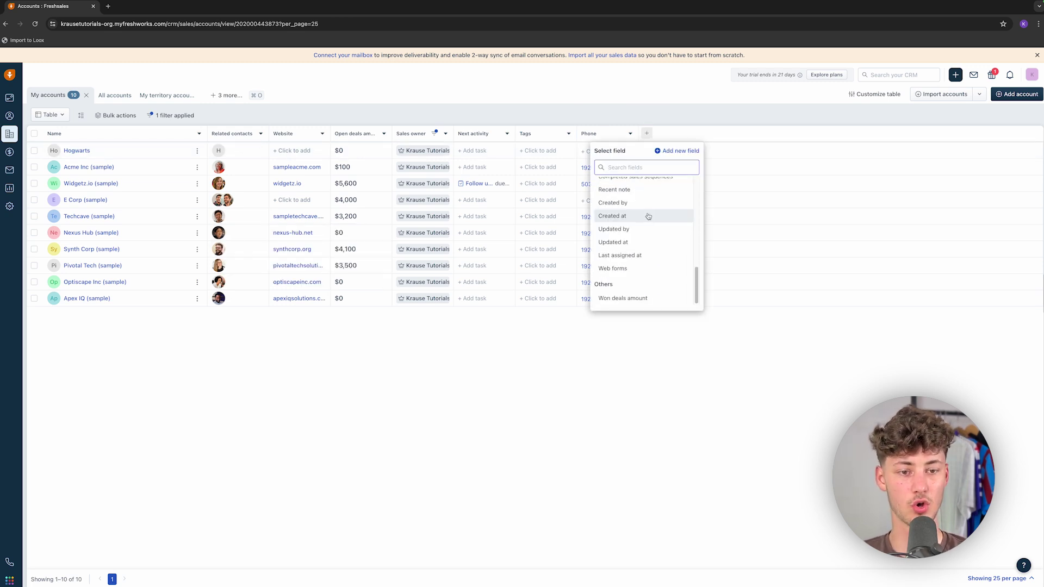
pyautogui.scroll(10, 650, 216)
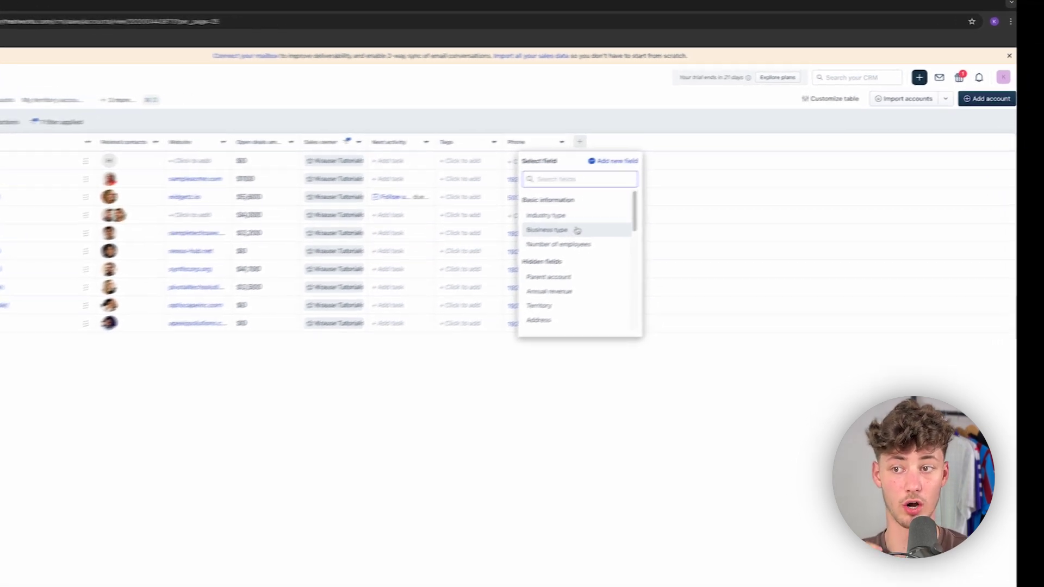
# - Start a new custom account field and browse the field types, keeping Text field
pyautogui.click(613, 161)
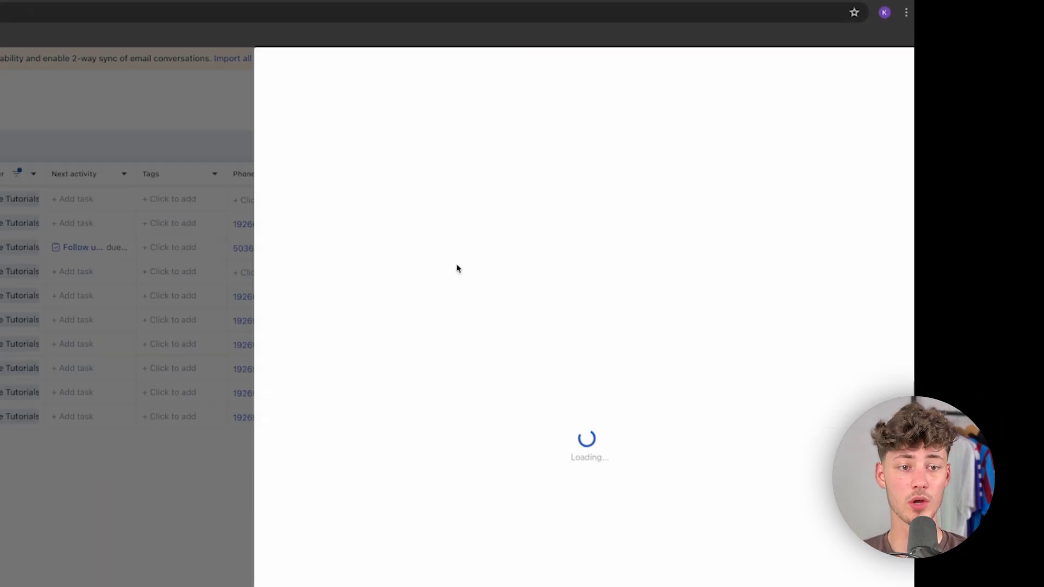
pyautogui.doubleClick(384, 84)
pyautogui.click(385, 84)
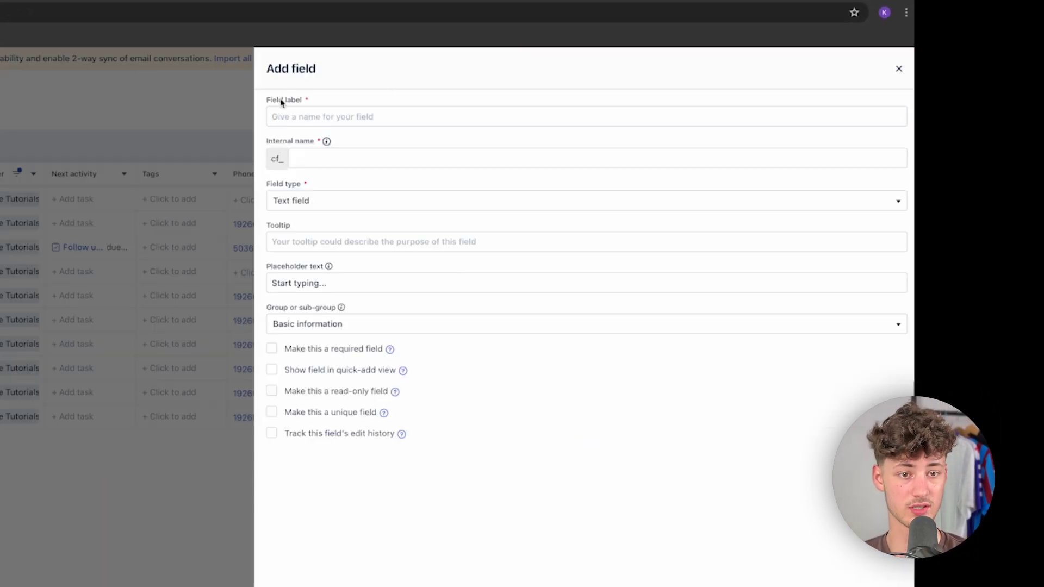
pyautogui.click(322, 112)
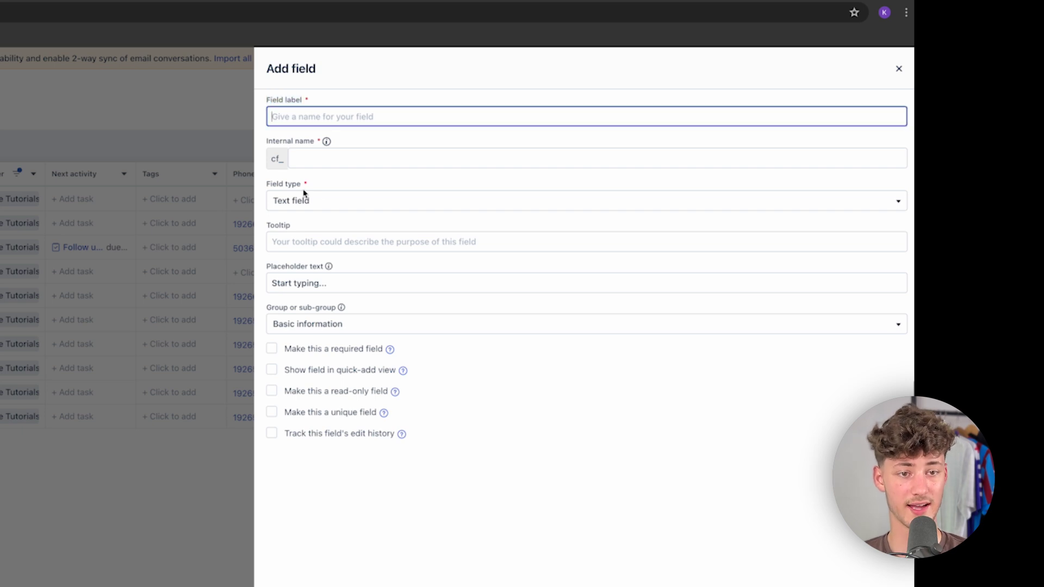
pyautogui.click(331, 200)
pyautogui.scroll(-3, 357, 279)
pyautogui.scroll(3, 377, 293)
pyautogui.scroll(-3, 378, 293)
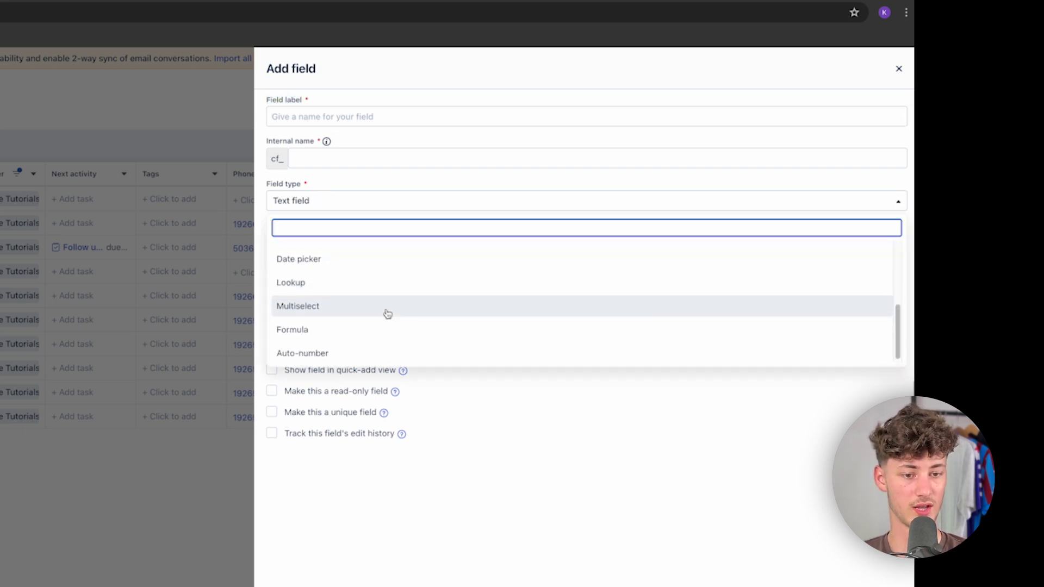
pyautogui.scroll(3, 380, 340)
pyautogui.scroll(-5, 350, 280)
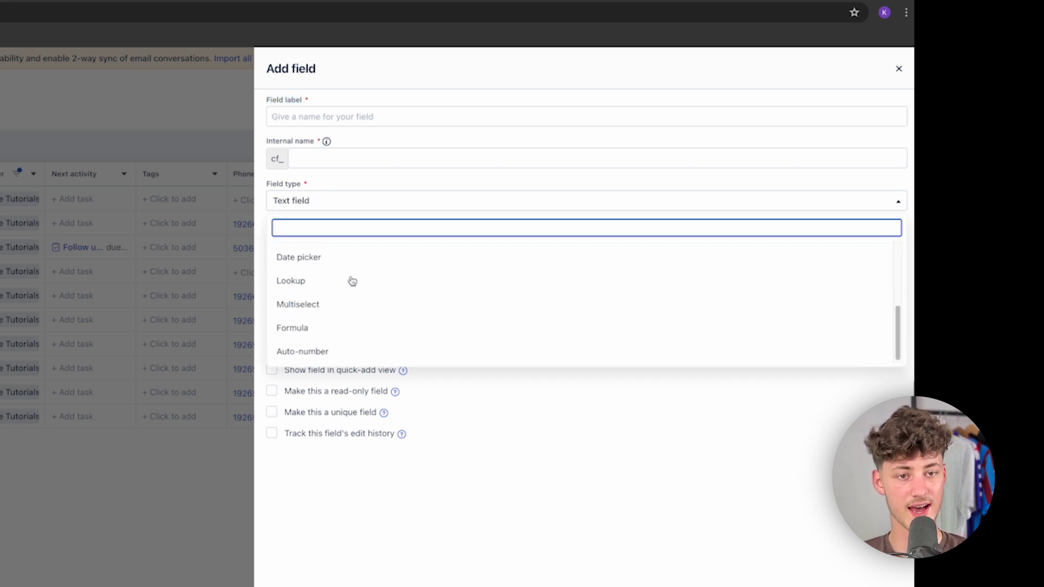
pyautogui.click(405, 514)
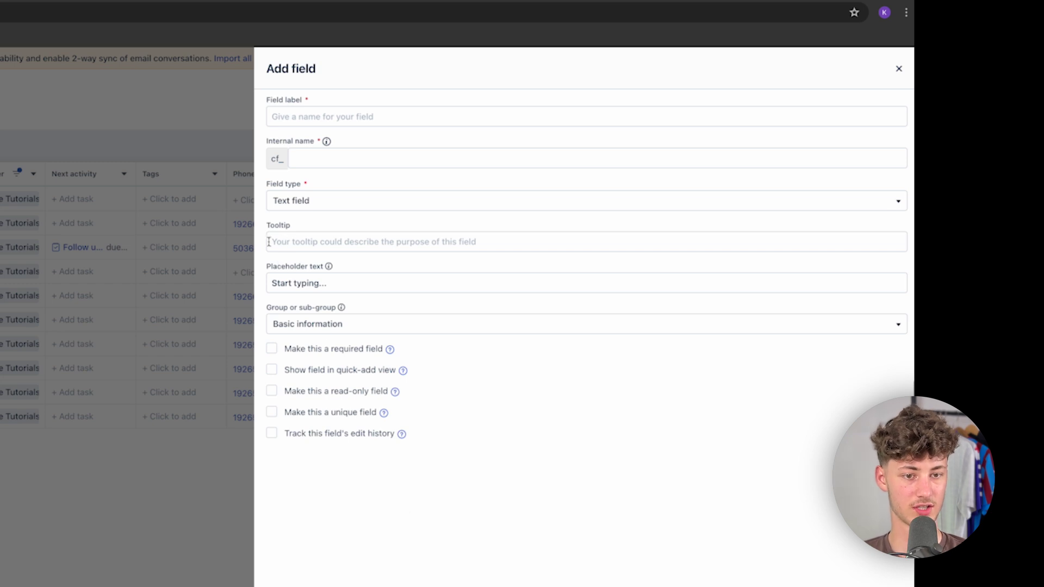
# - Check the group or sub-group choices, then cancel the new field
pyautogui.click(313, 325)
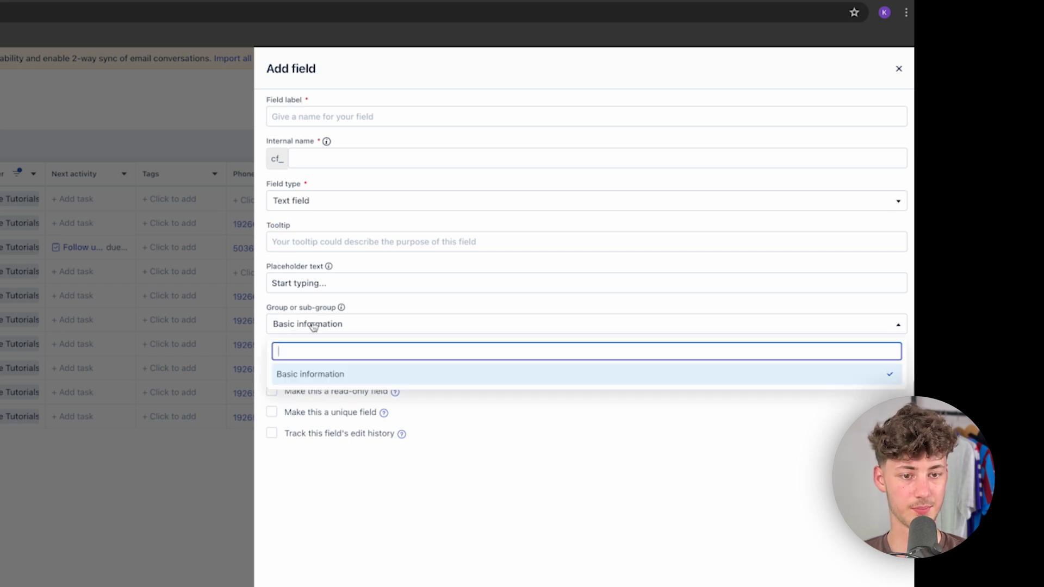
pyautogui.click(234, 321)
pyautogui.click(899, 68)
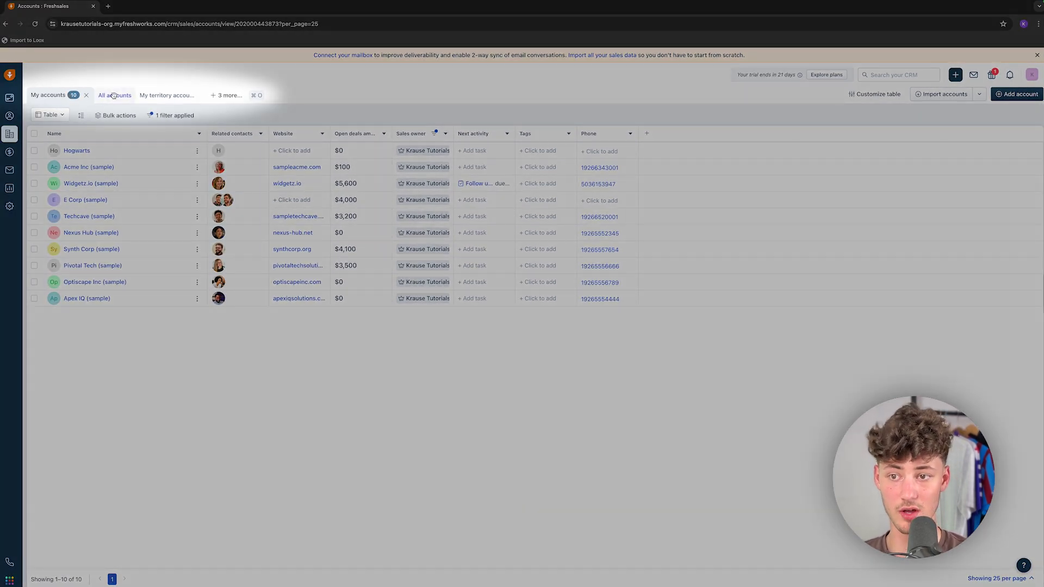
# - Switch among all, territory and my accounts views, browse saved views, then go to Deals
pyautogui.click(113, 96)
pyautogui.click(158, 95)
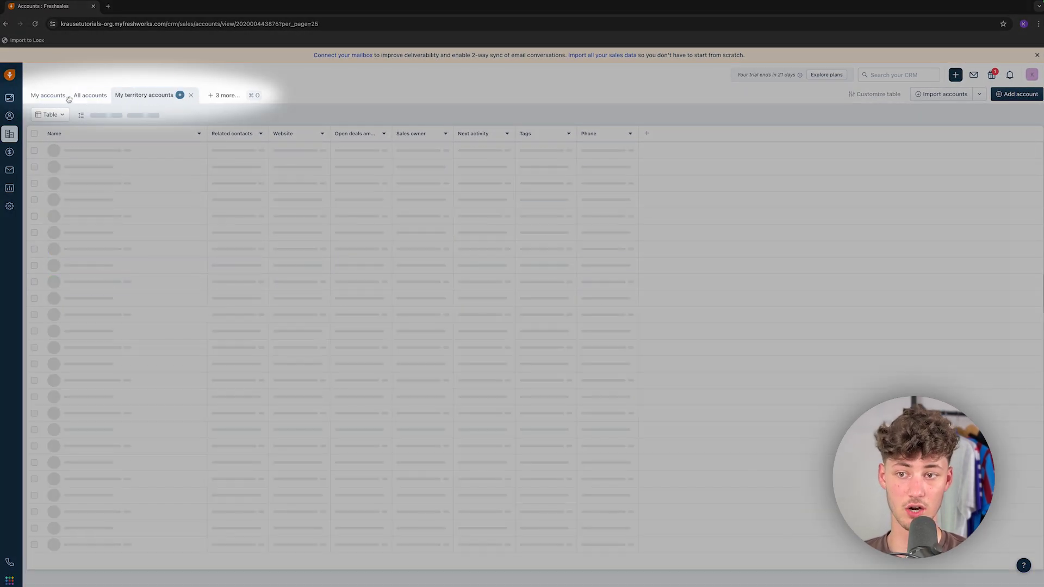
pyautogui.click(44, 96)
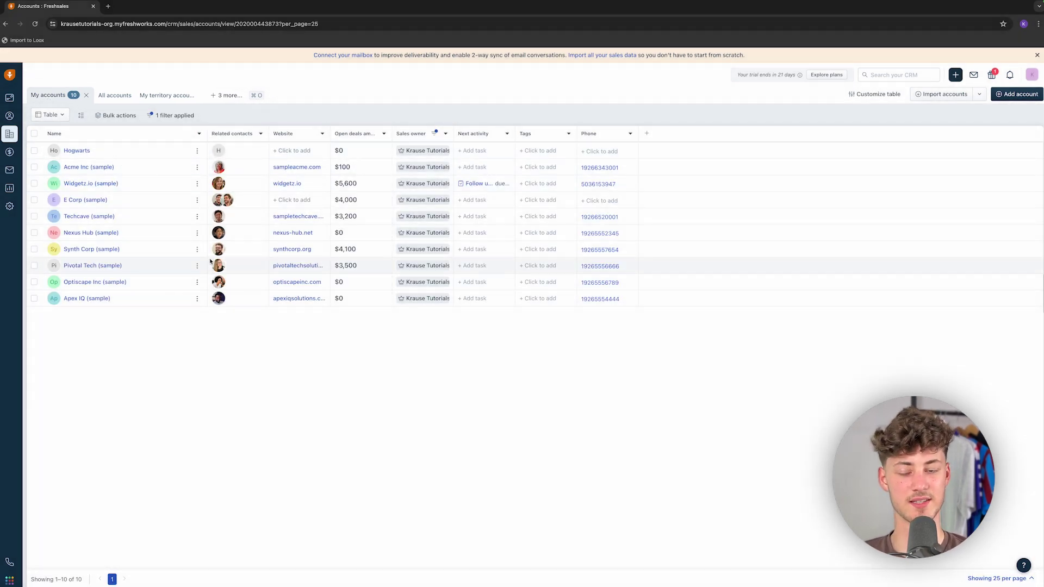
pyautogui.click(230, 96)
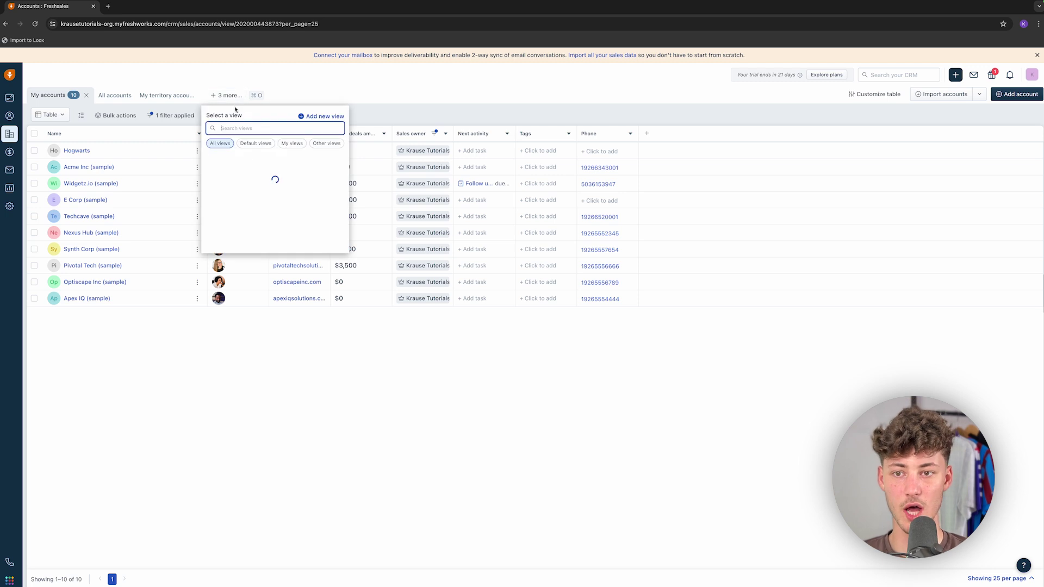
pyautogui.moveTo(208, 115); pyautogui.dragTo(237, 113)
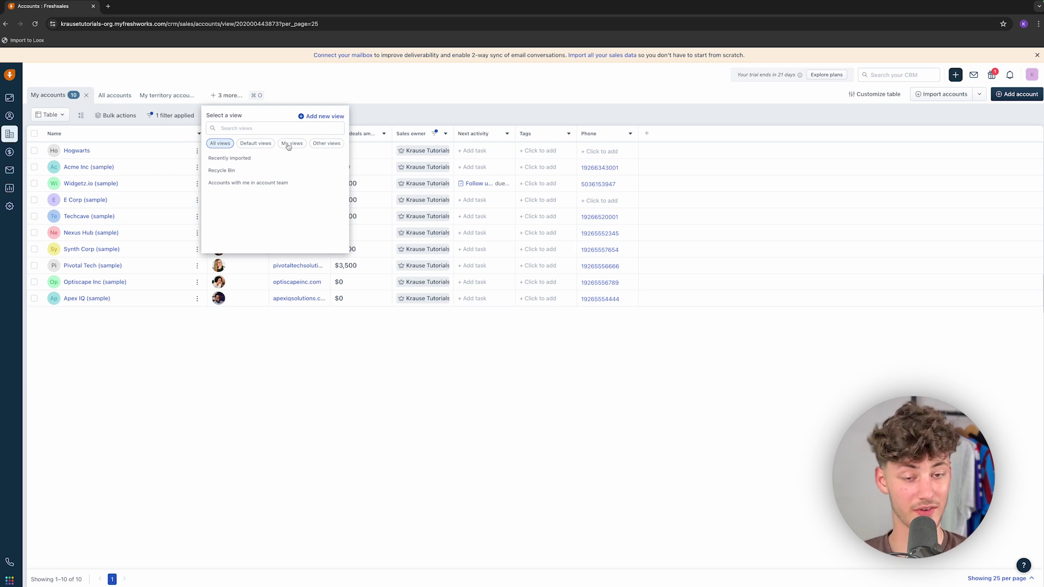
pyautogui.click(256, 295)
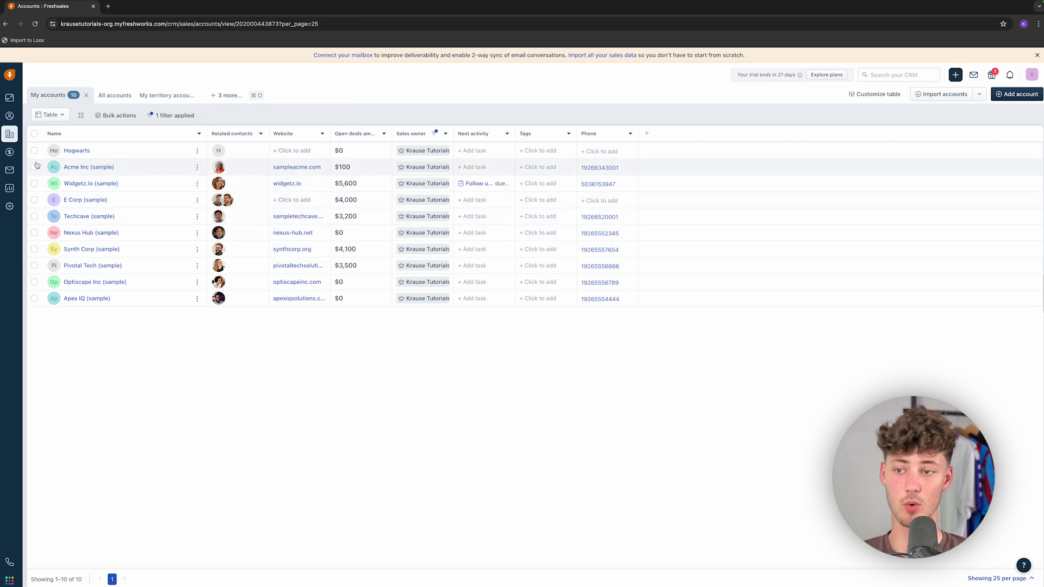
pyautogui.click(9, 152)
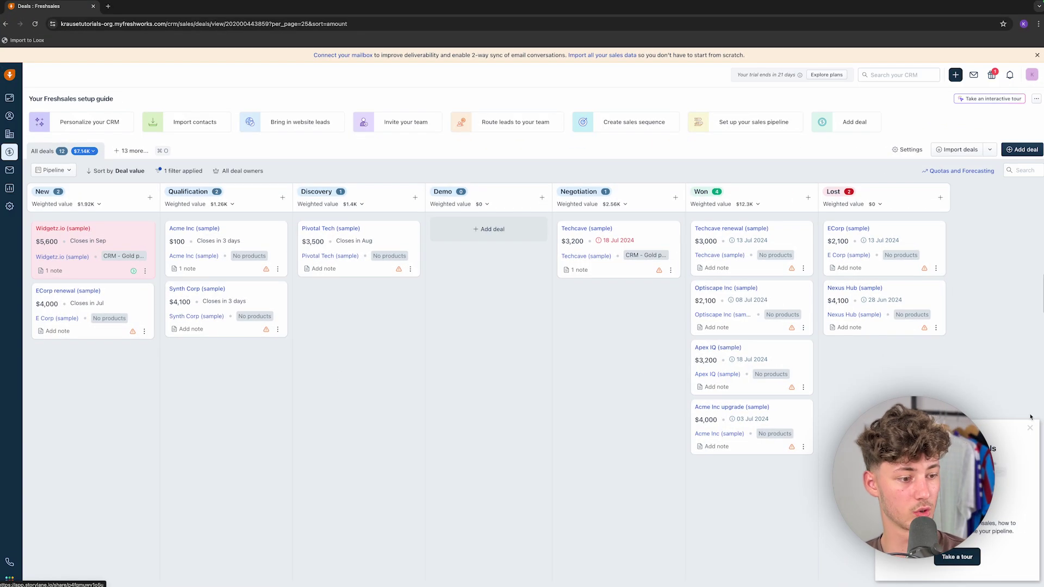
# - Dismiss the product tour prompt and return the Pivotal Tech deal to the Discovery stage
pyautogui.click(1030, 427)
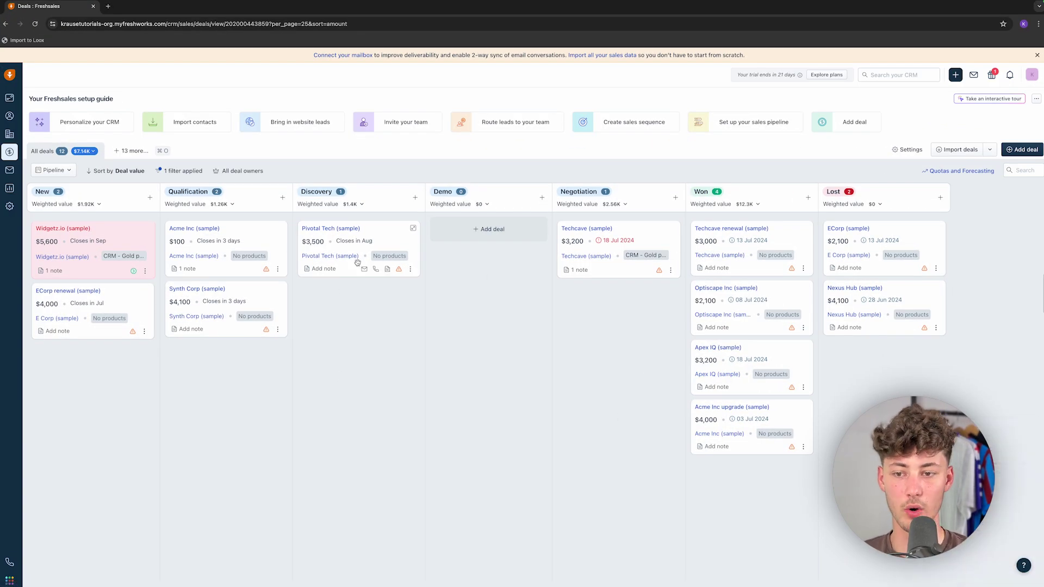
pyautogui.moveTo(357, 262); pyautogui.dragTo(418, 239)
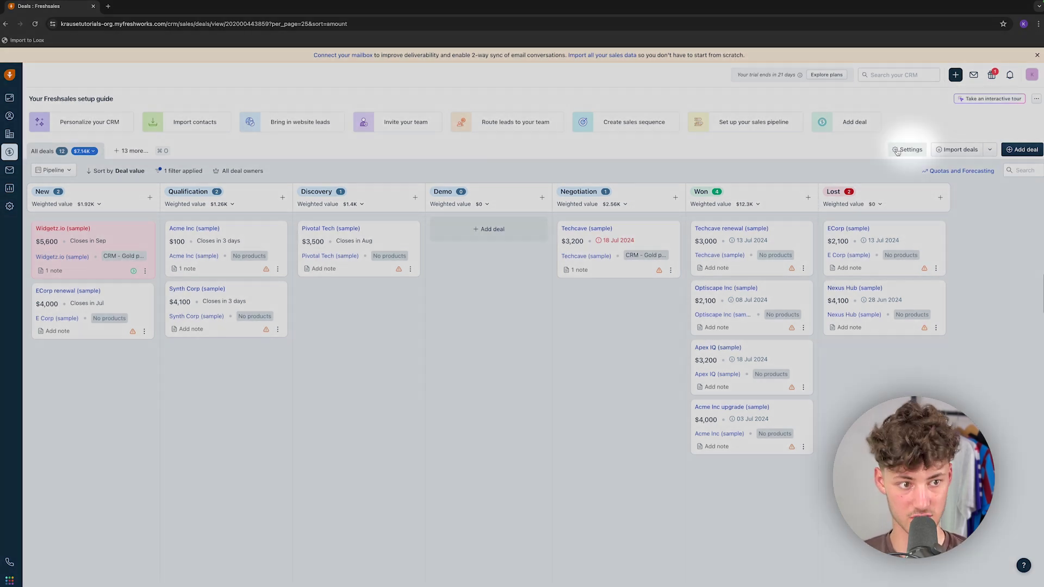
# - Edit the Default Pipeline, undo a trial Qualification rename, and add an efsfsd stage at 100%
pyautogui.click(903, 149)
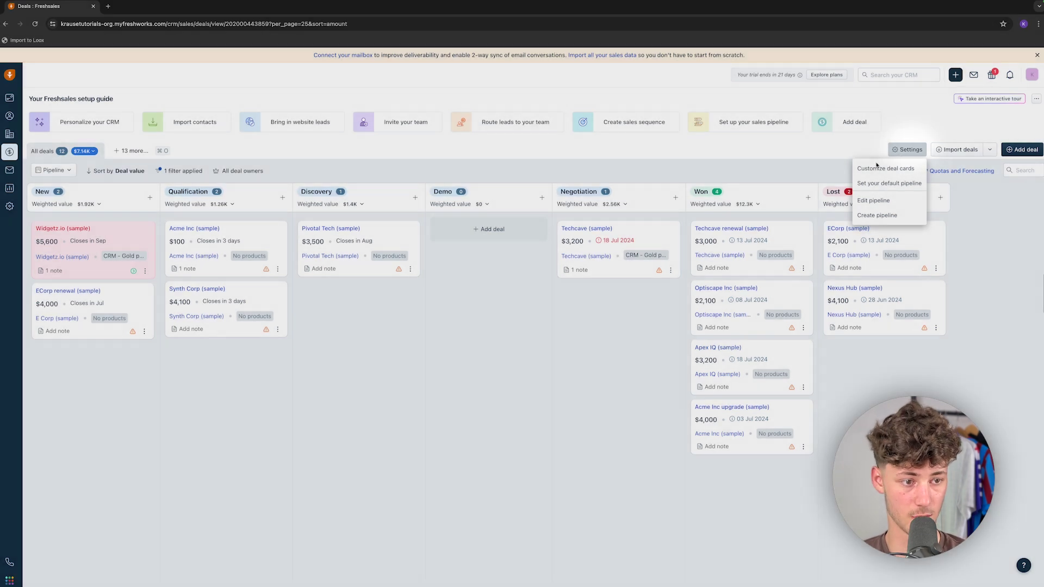
pyautogui.click(873, 200)
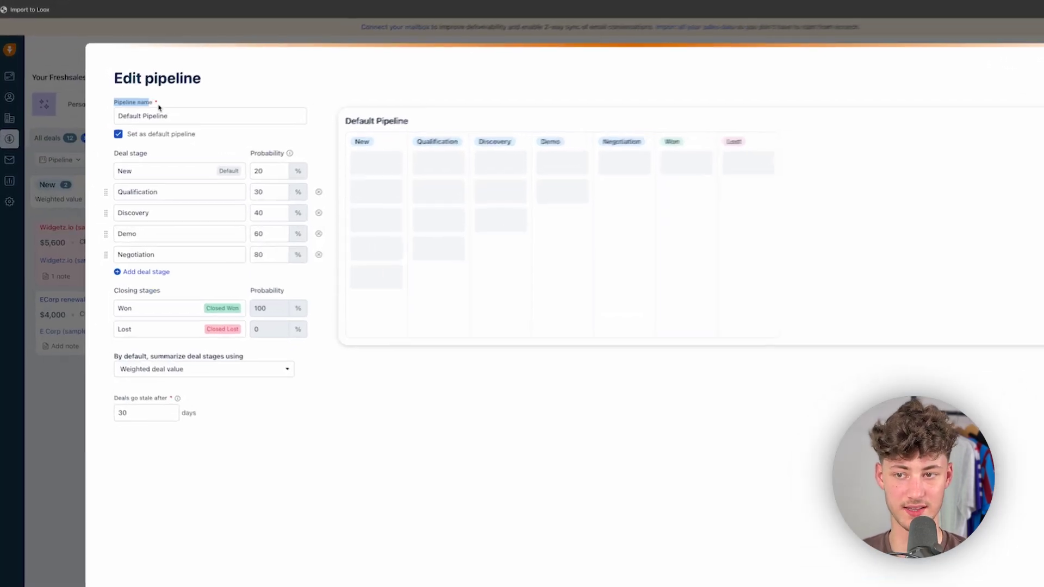
pyautogui.moveTo(113, 152); pyautogui.dragTo(170, 153)
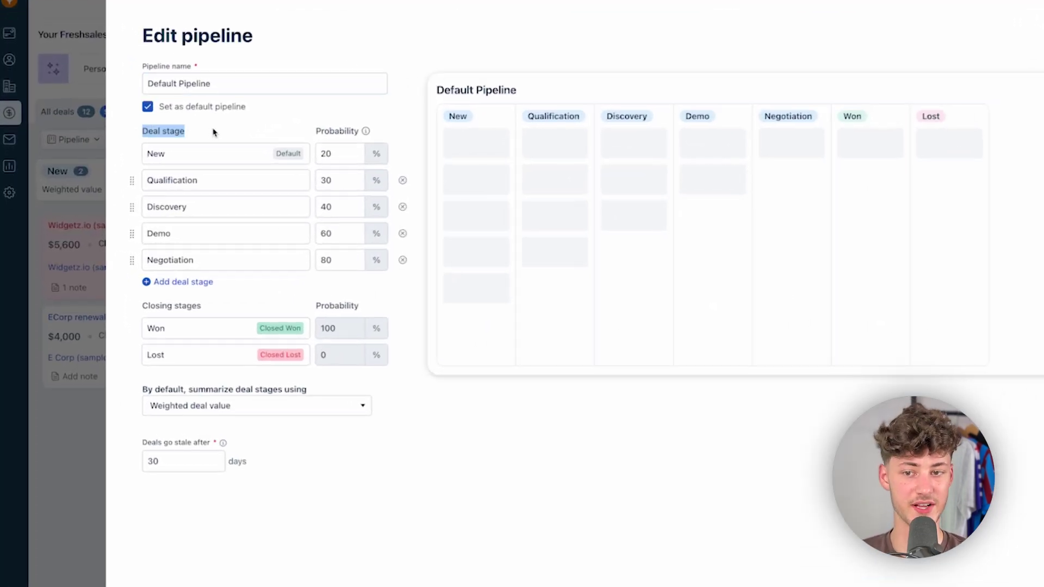
pyautogui.doubleClick(205, 183)
pyautogui.write('dfsgdfgfdg')
pyautogui.hotkey('ctrl', 'z')
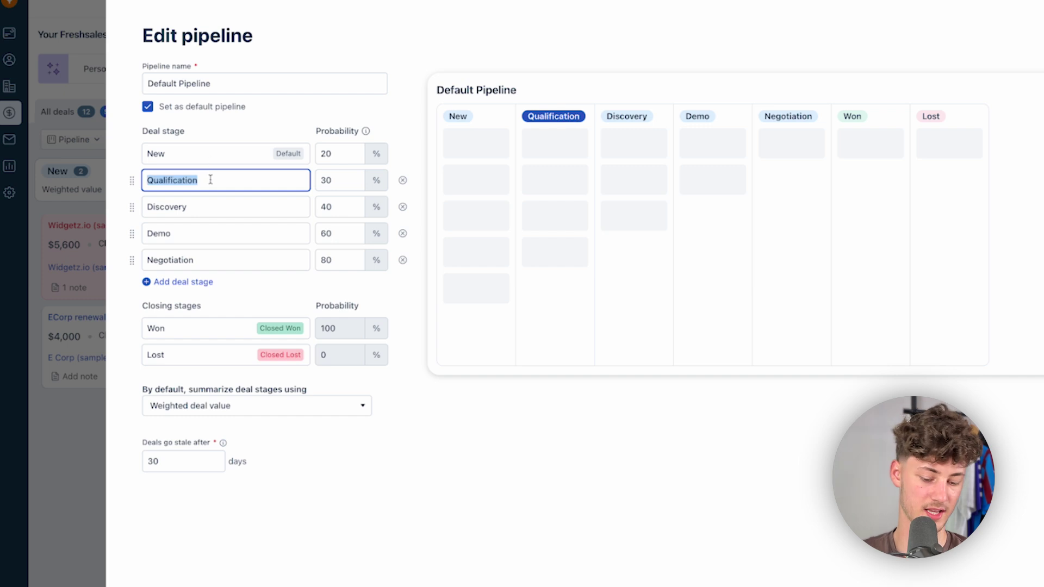
pyautogui.click(202, 283)
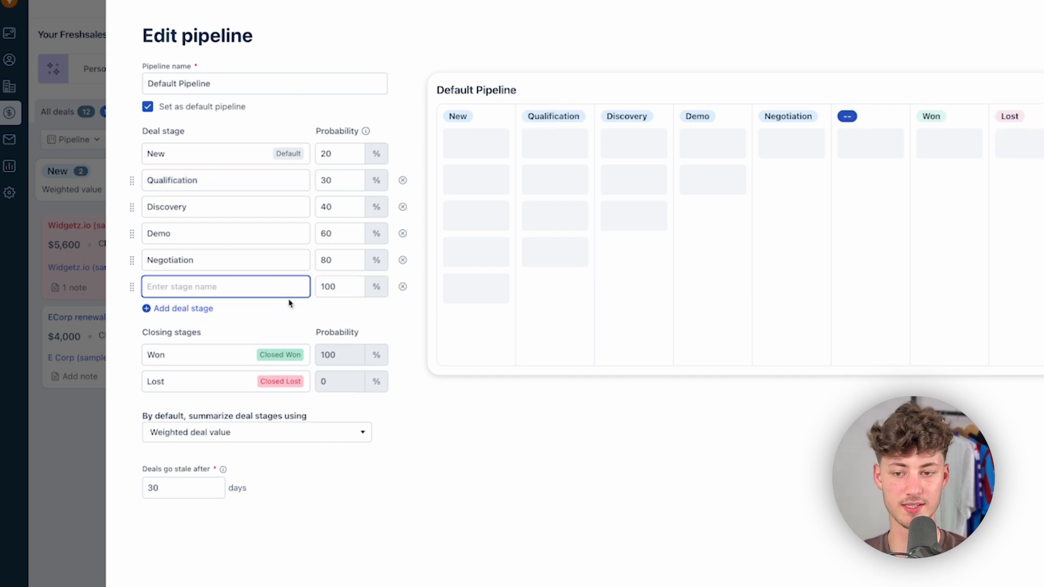
pyautogui.click(324, 311)
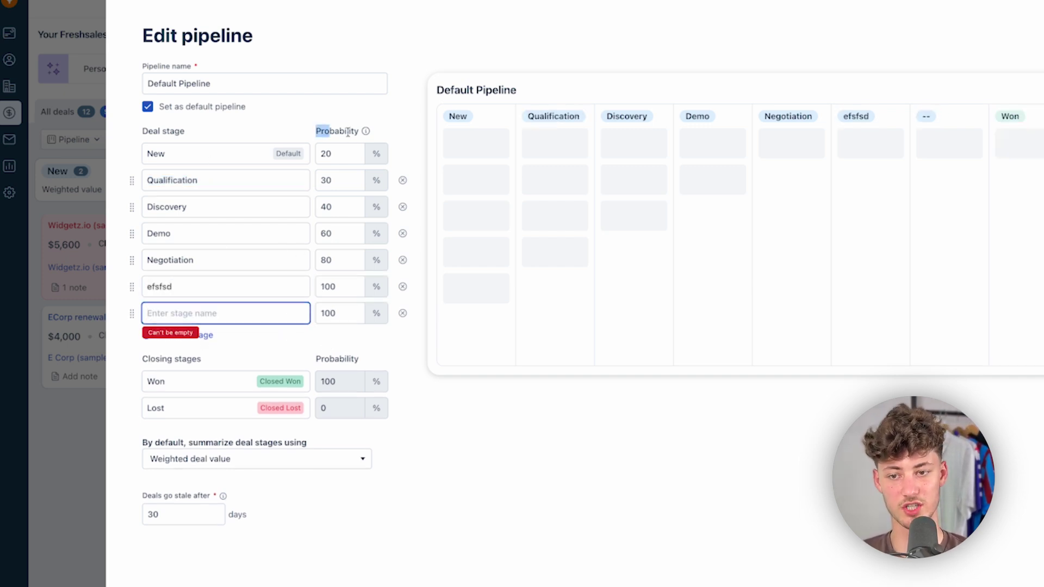
pyautogui.click(402, 314)
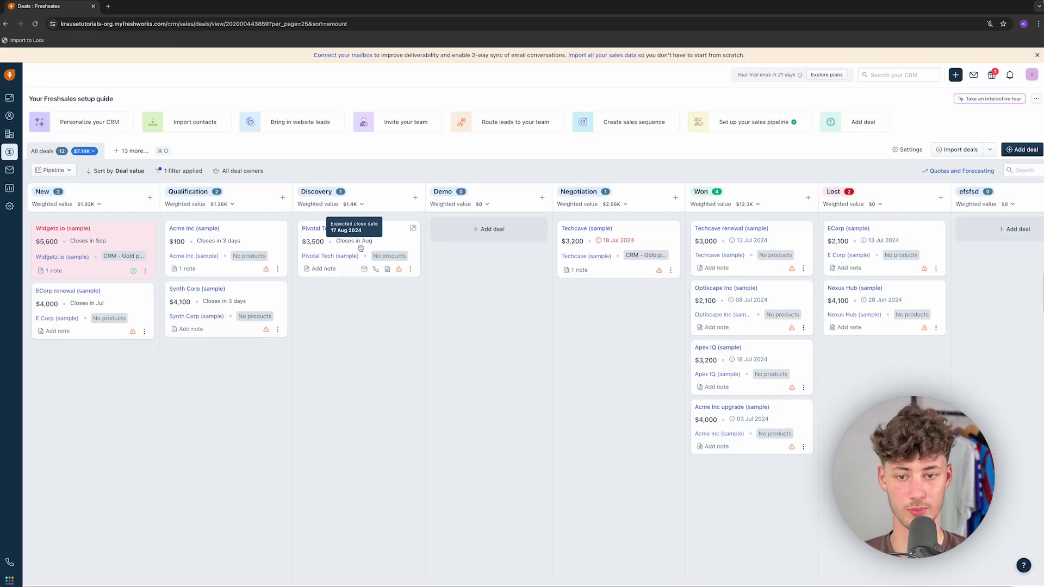
pyautogui.moveTo(381, 265); pyautogui.dragTo(388, 270)
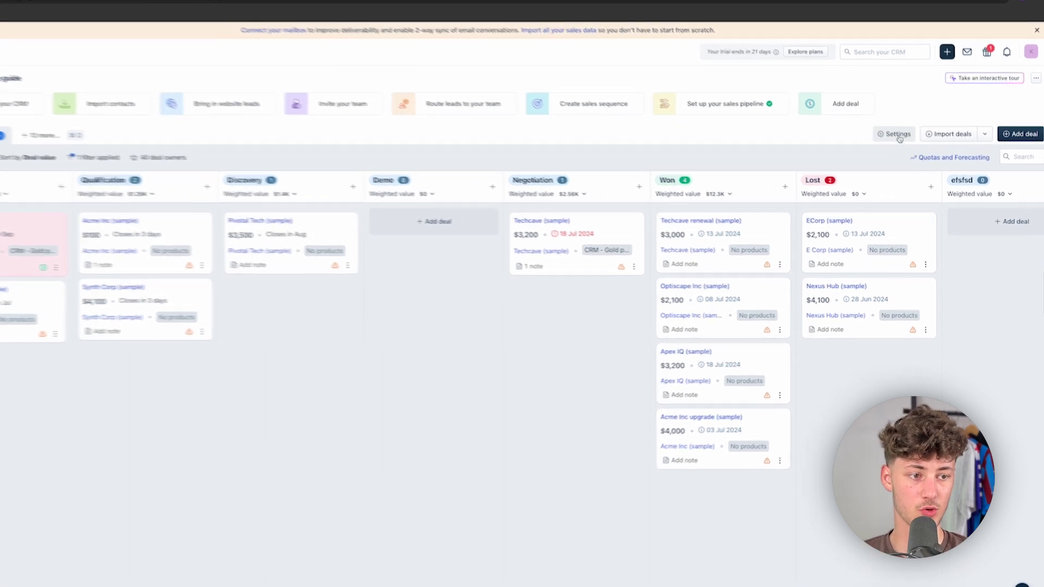
pyautogui.click(907, 150)
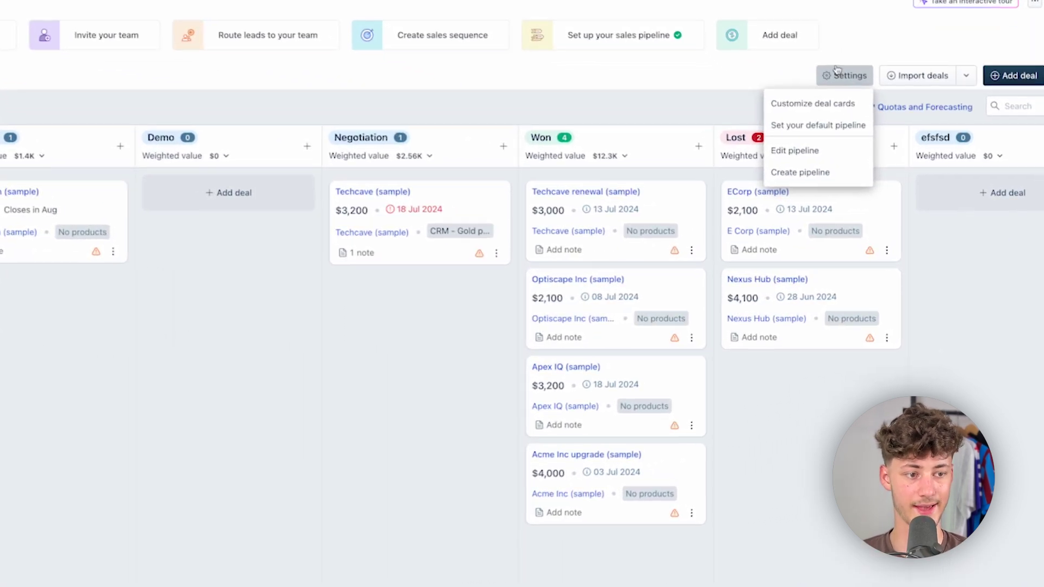
pyautogui.click(818, 103)
pyautogui.scroll(-3, 848, 234)
pyautogui.scroll(4, 848, 234)
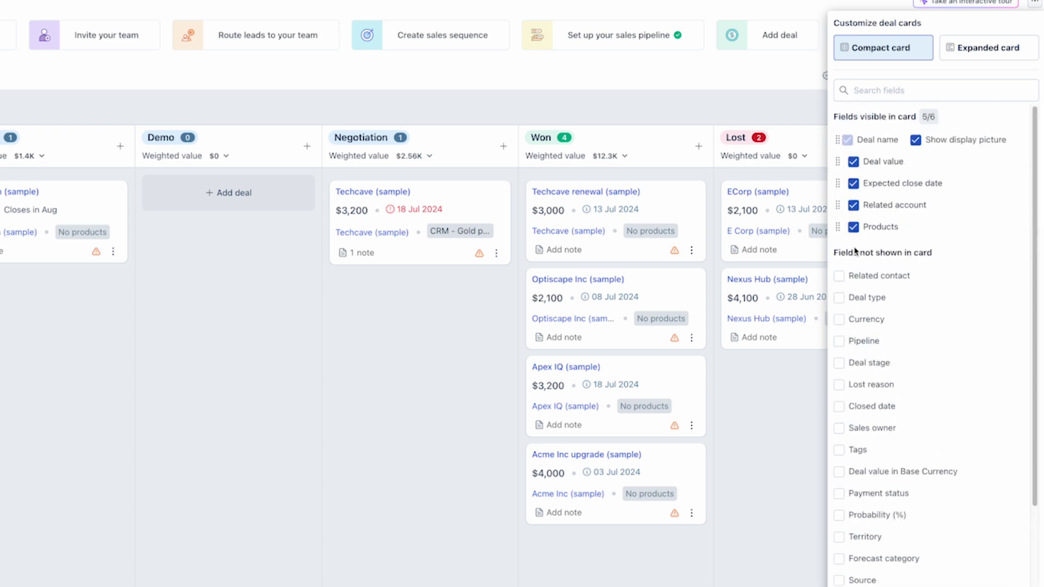
pyautogui.scroll(-5, 951, 252)
pyautogui.scroll(5, 958, 253)
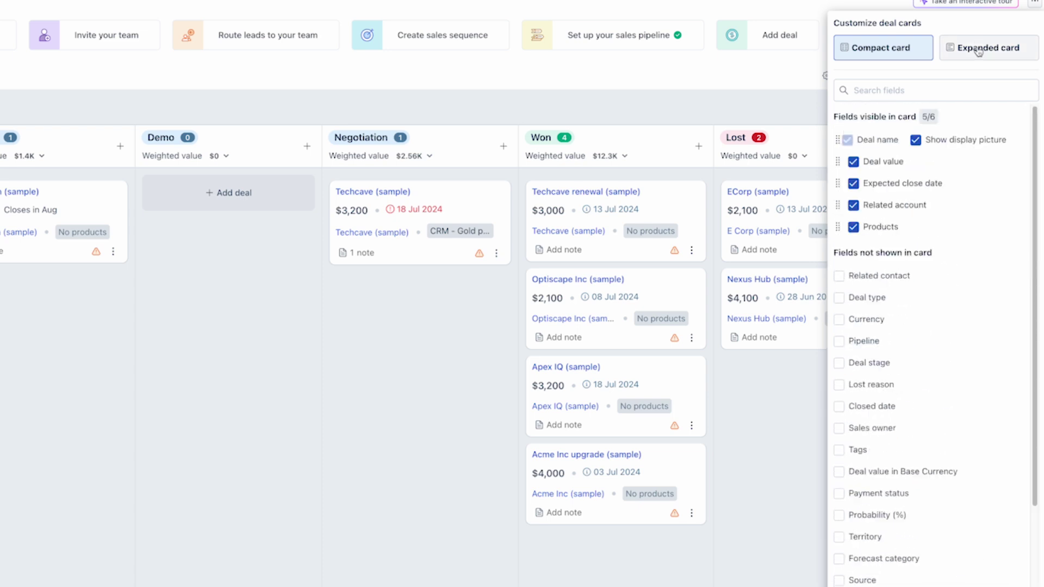
pyautogui.click(979, 52)
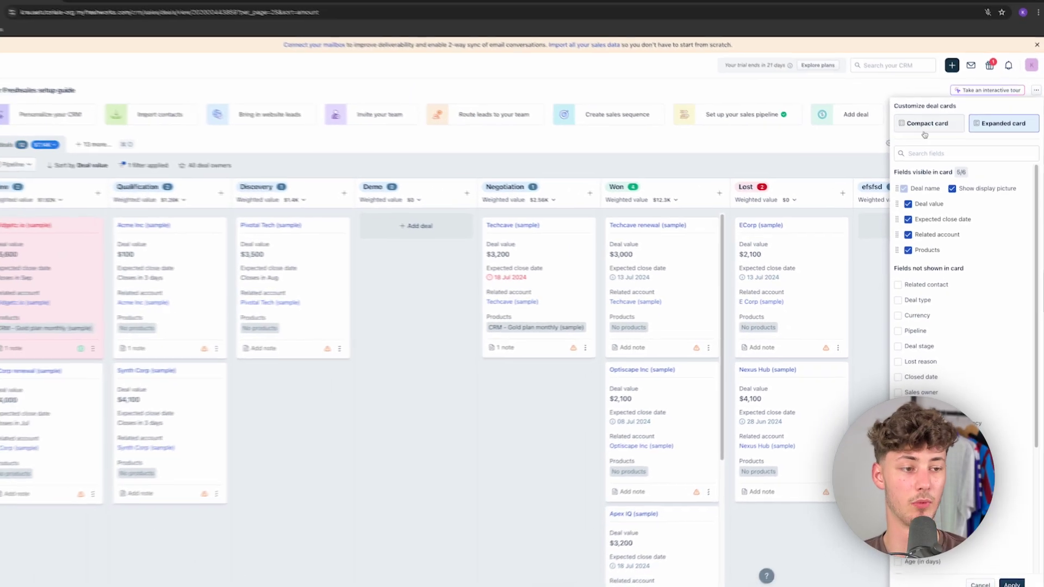
pyautogui.click(925, 130)
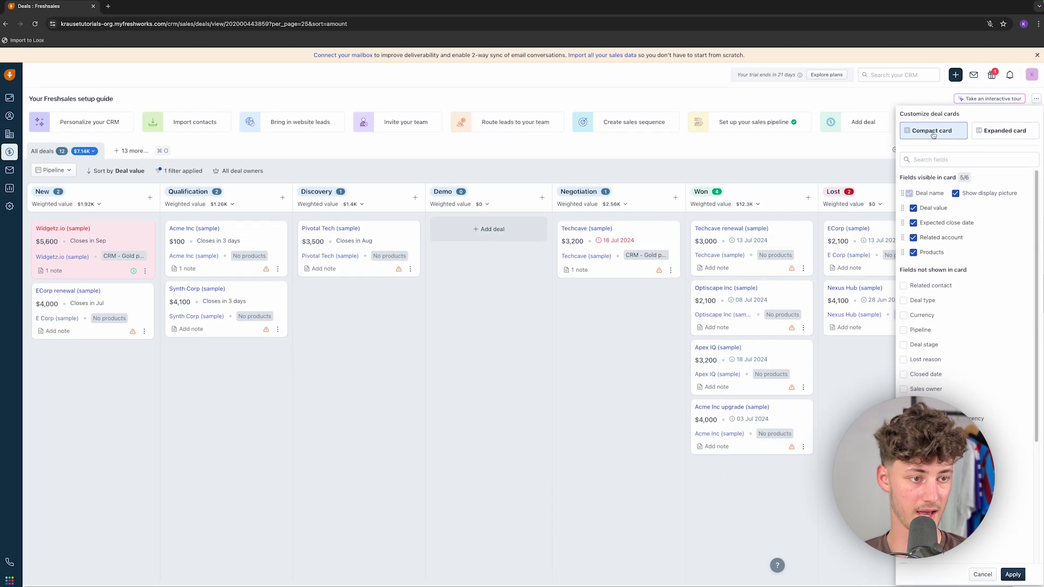
pyautogui.click(981, 575)
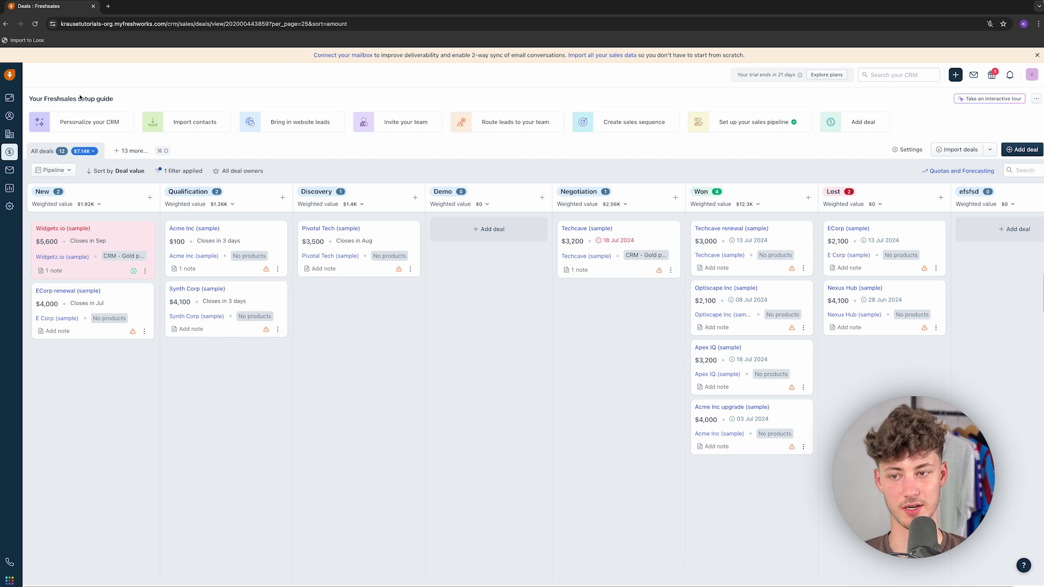
# - Switch the deals board to the Recent deals view, then back to All deals
pyautogui.click(125, 149)
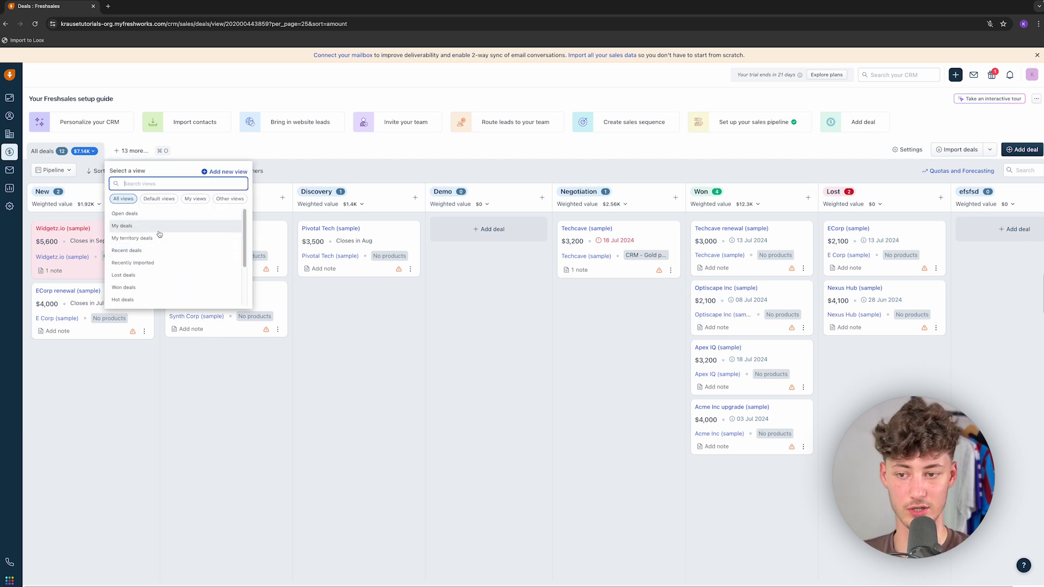
pyautogui.click(126, 250)
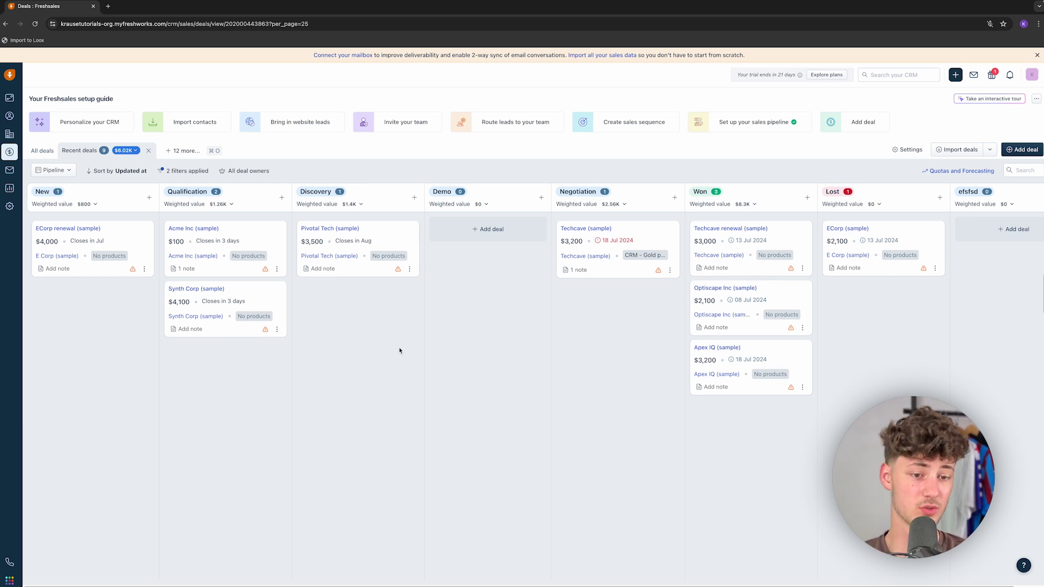
pyautogui.click(42, 151)
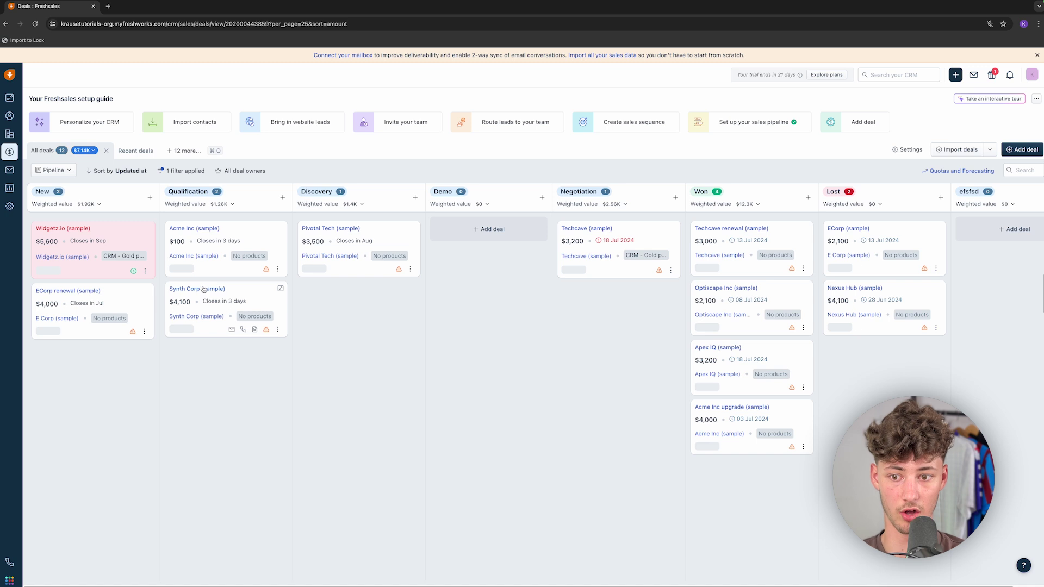
pyautogui.click(91, 300)
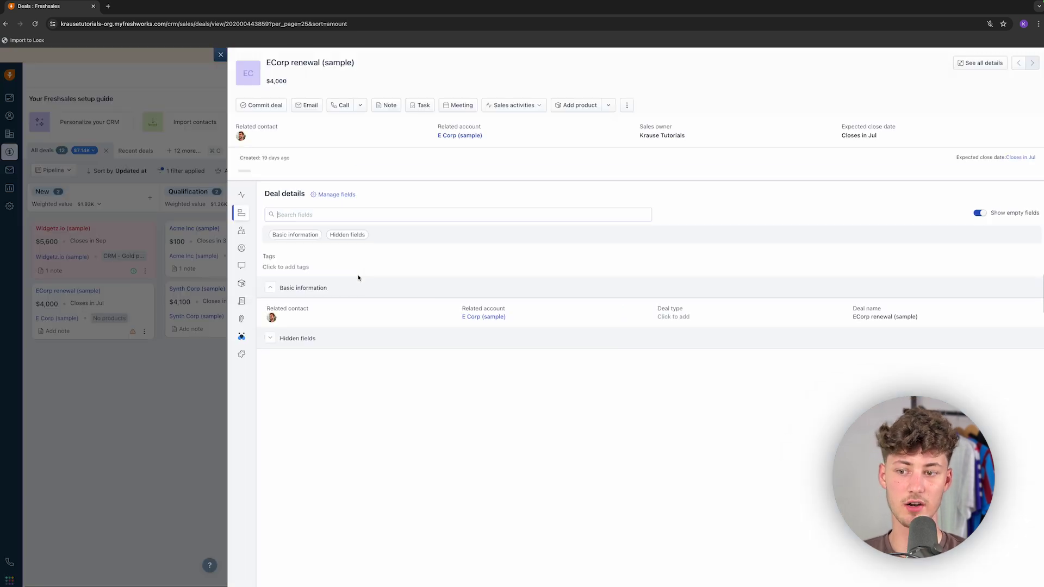
pyautogui.moveTo(251, 256)
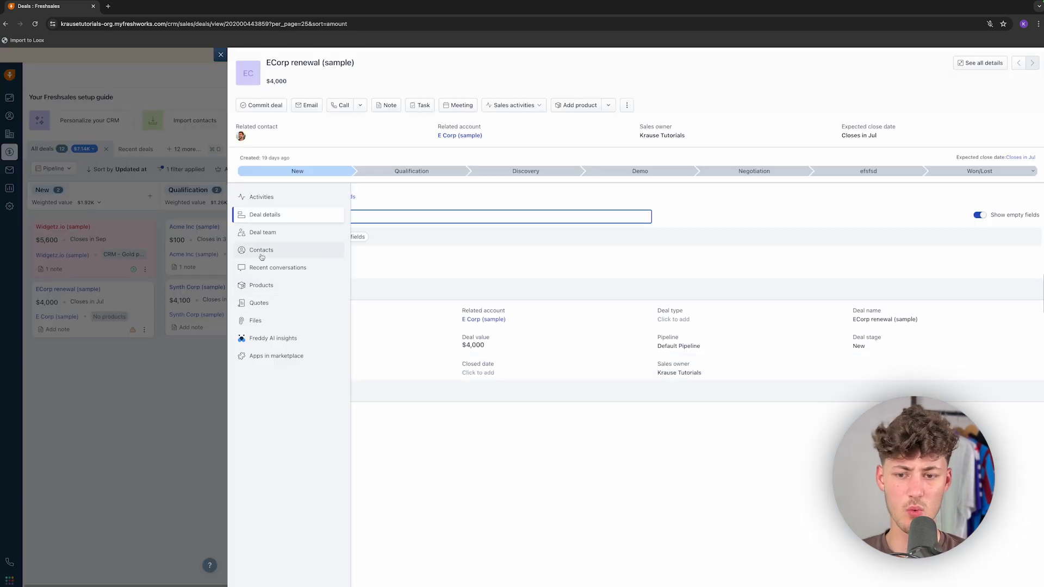
pyautogui.click(266, 273)
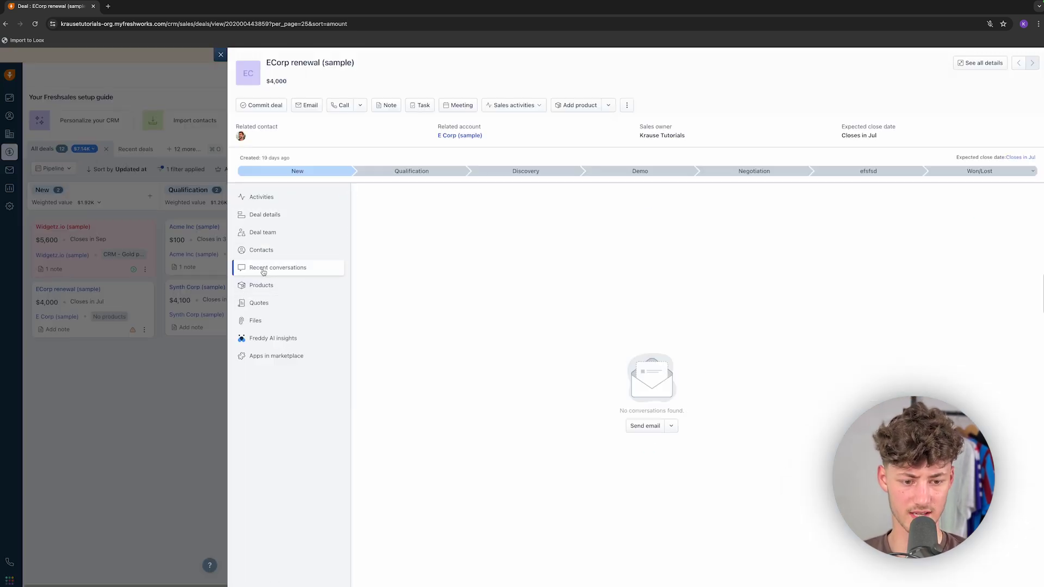
pyautogui.click(220, 52)
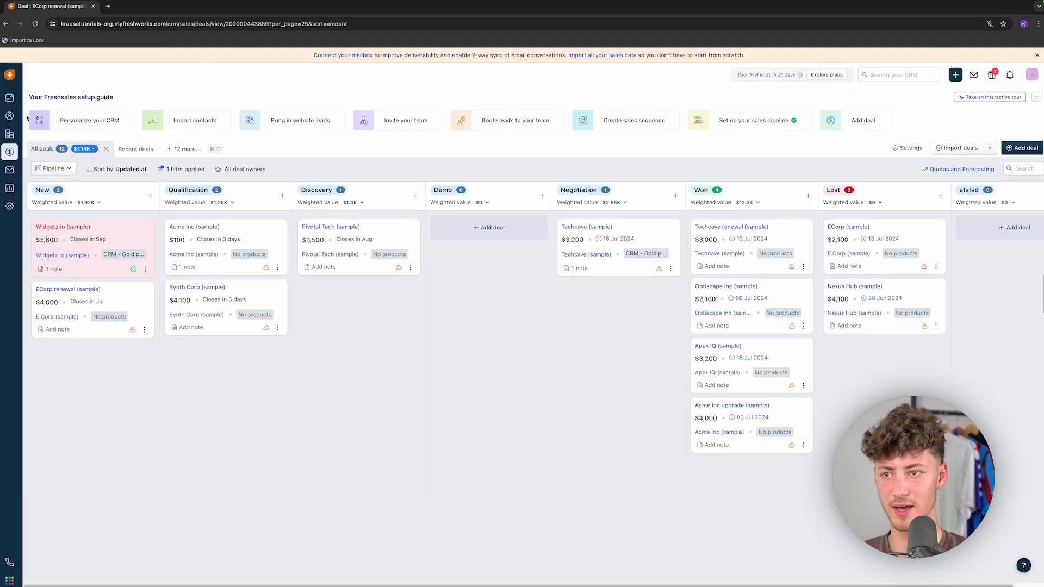
pyautogui.click(9, 116)
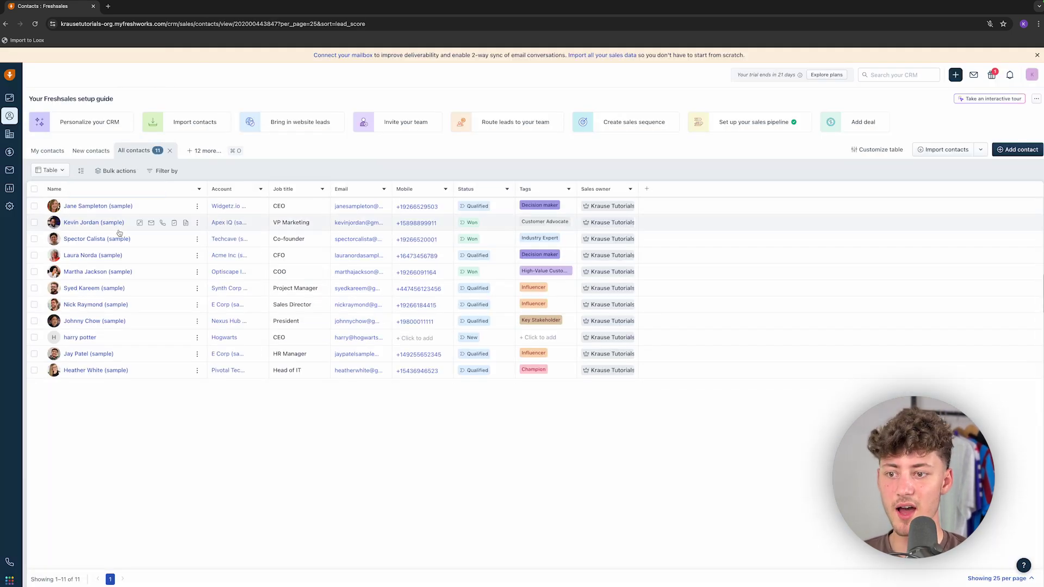
# - Open the first sample contact's recent email conversations
pyautogui.click(113, 206)
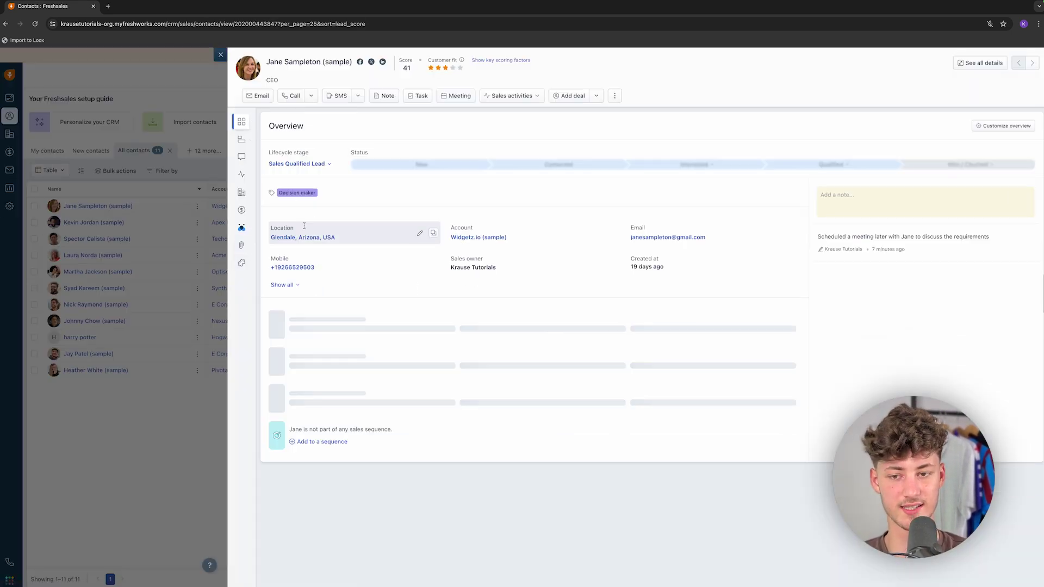
pyautogui.moveTo(266, 156)
pyautogui.click(274, 160)
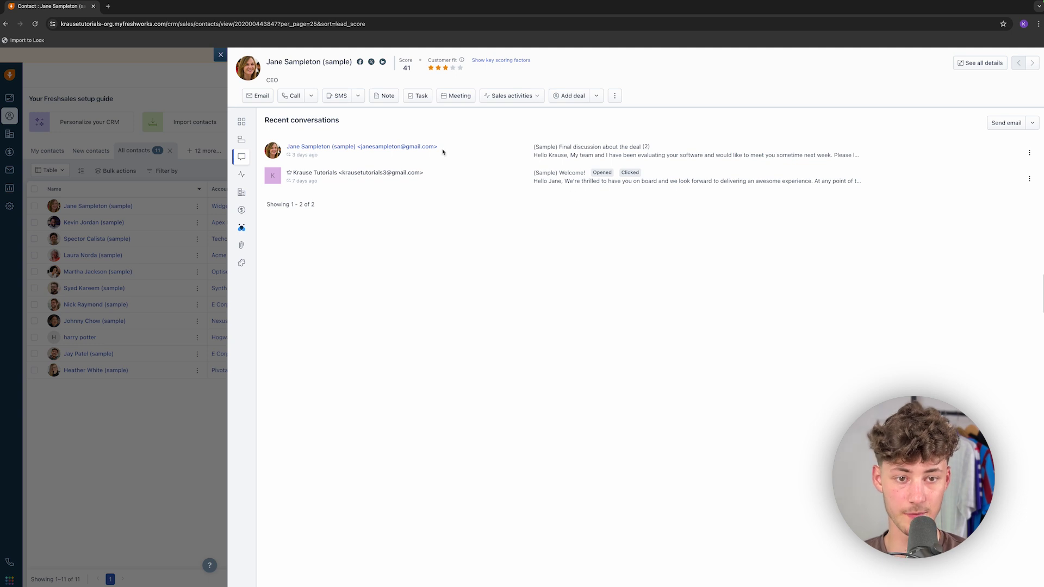
# - Inspect the first email's Opened and Clicked status, then go to the Conversations email page
pyautogui.moveTo(510, 145); pyautogui.dragTo(790, 150)
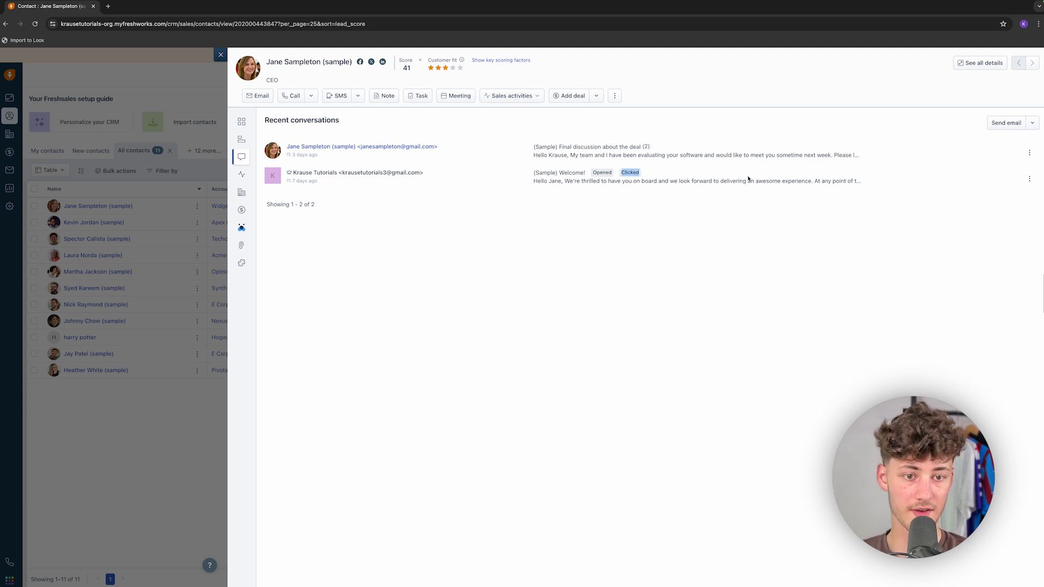
pyautogui.moveTo(601, 178)
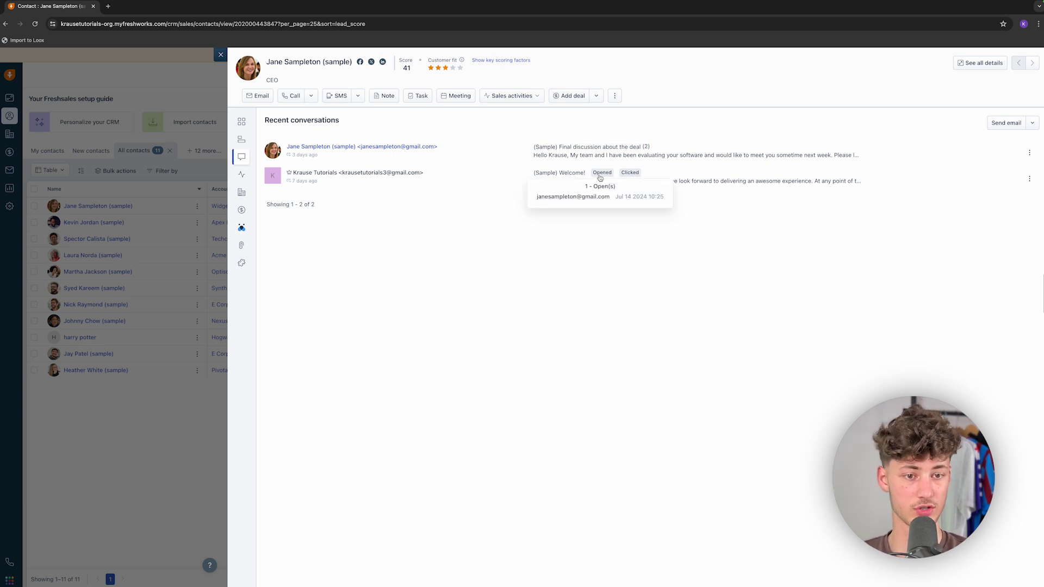
pyautogui.moveTo(632, 175)
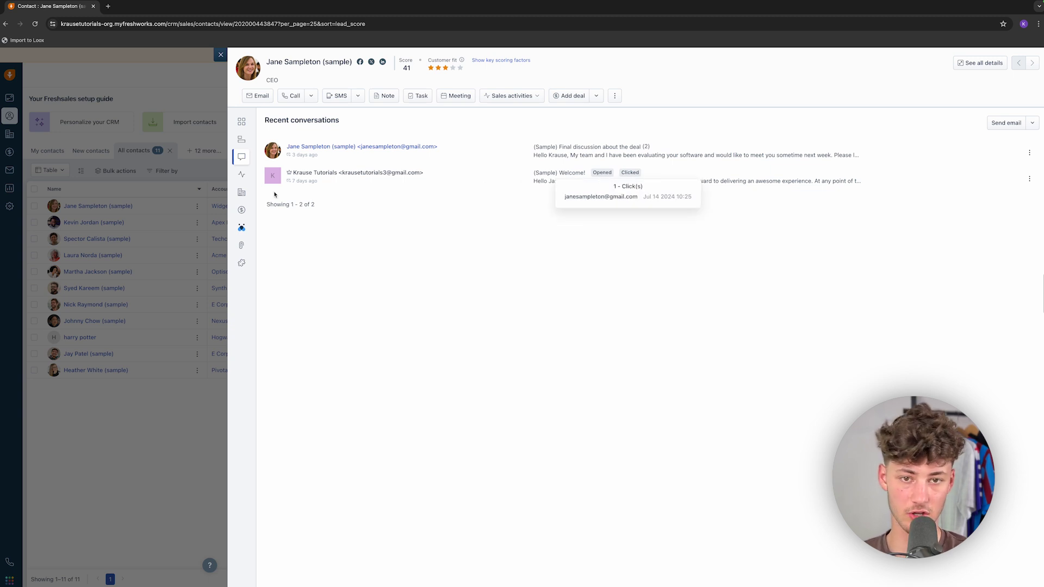
pyautogui.click(220, 55)
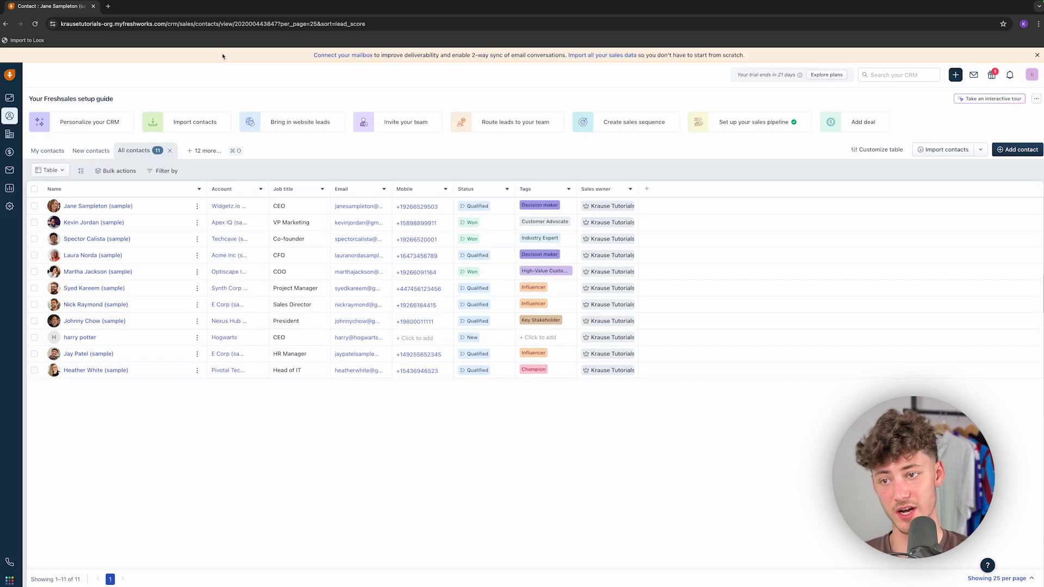
pyautogui.click(9, 170)
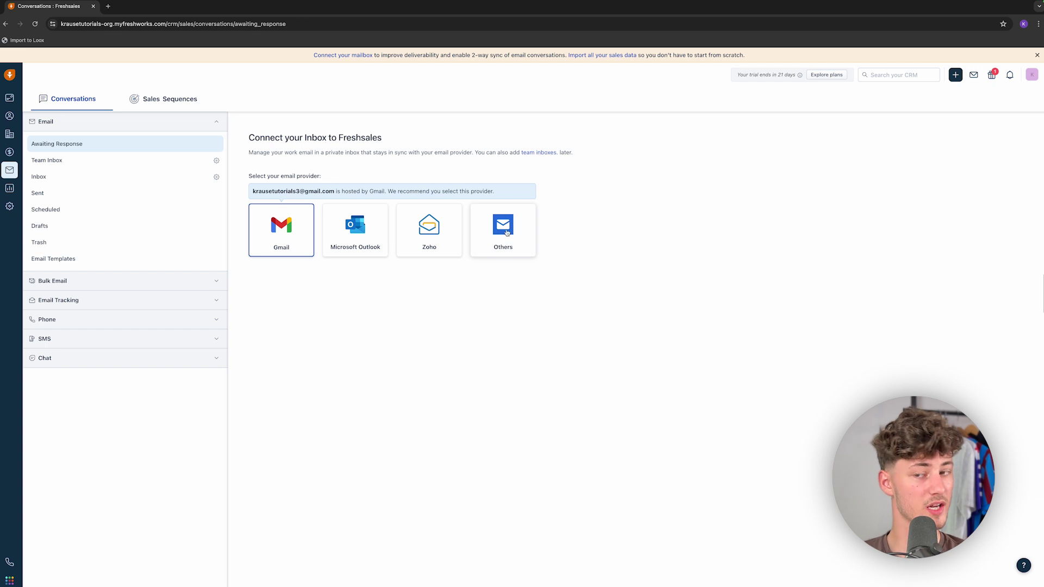
# - Browse the Bulk Email, Phone and SMS sections, view Sales Sequences, then open Analytics reports
pyautogui.click(113, 281)
pyautogui.click(113, 285)
pyautogui.click(126, 323)
pyautogui.click(126, 325)
pyautogui.click(116, 340)
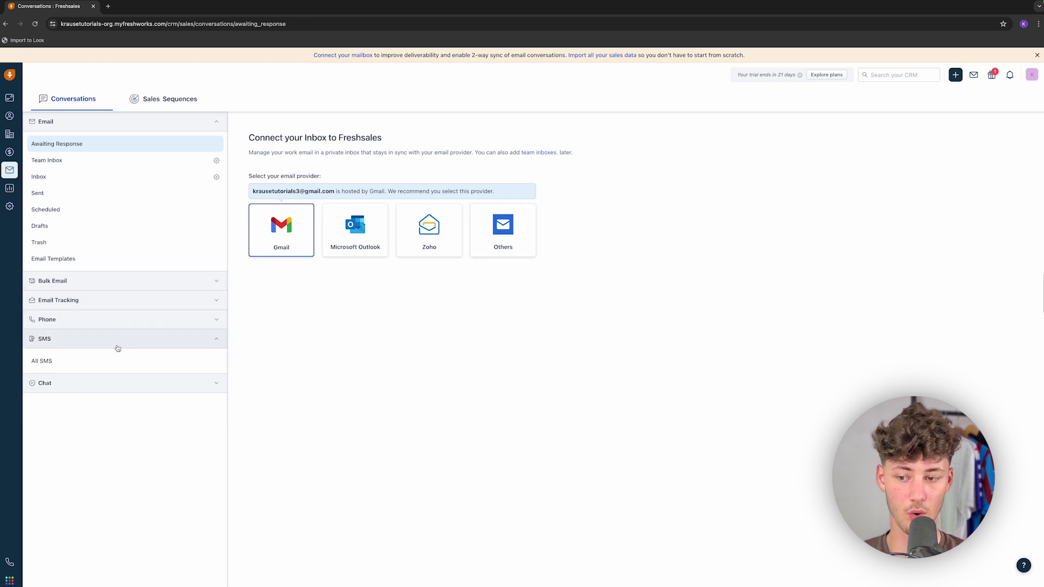
pyautogui.click(117, 339)
pyautogui.click(177, 102)
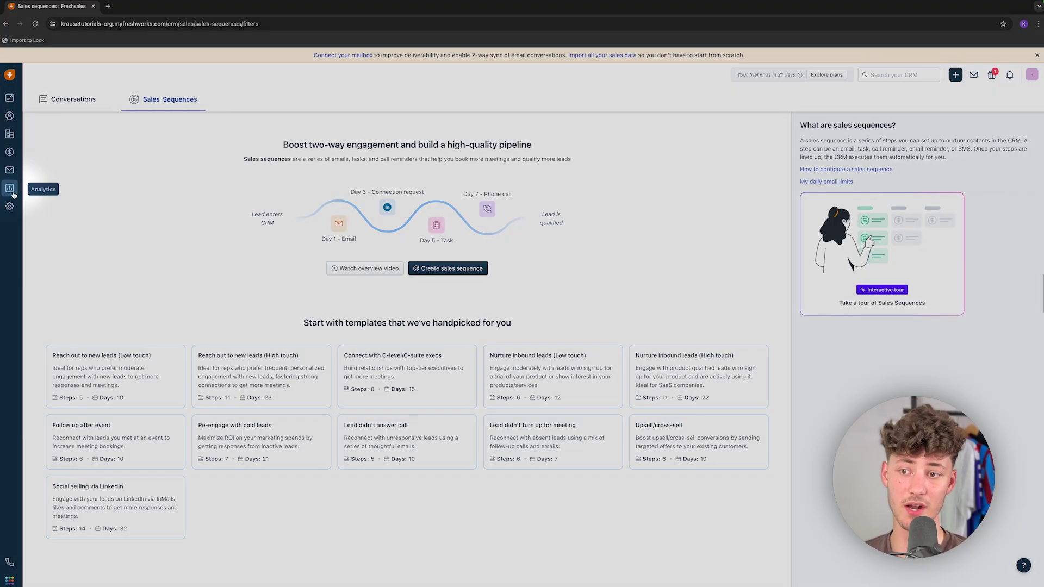
pyautogui.click(10, 189)
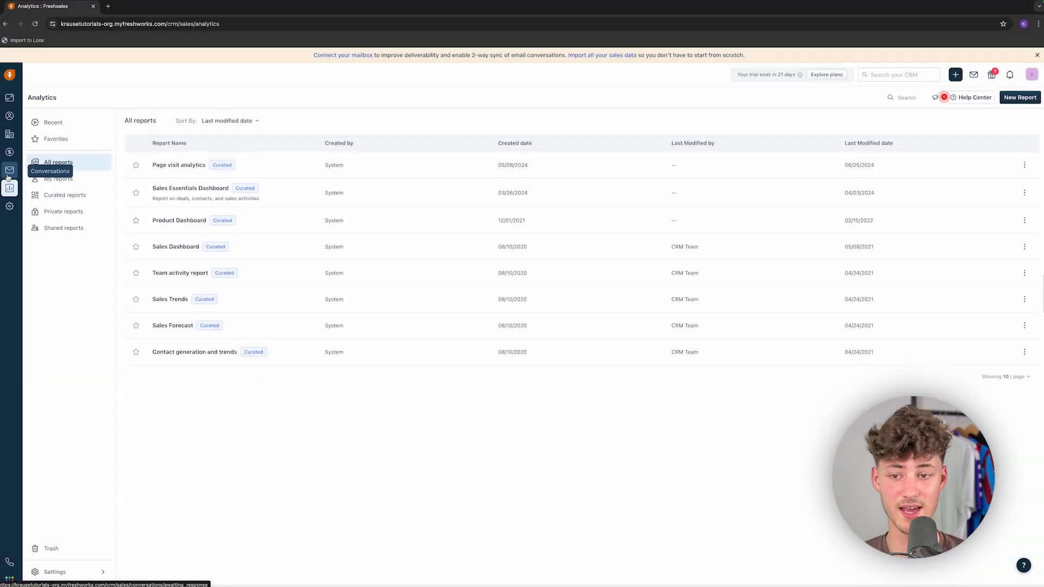
# - Open the Product Dashboard report and scroll through it
pyautogui.click(184, 221)
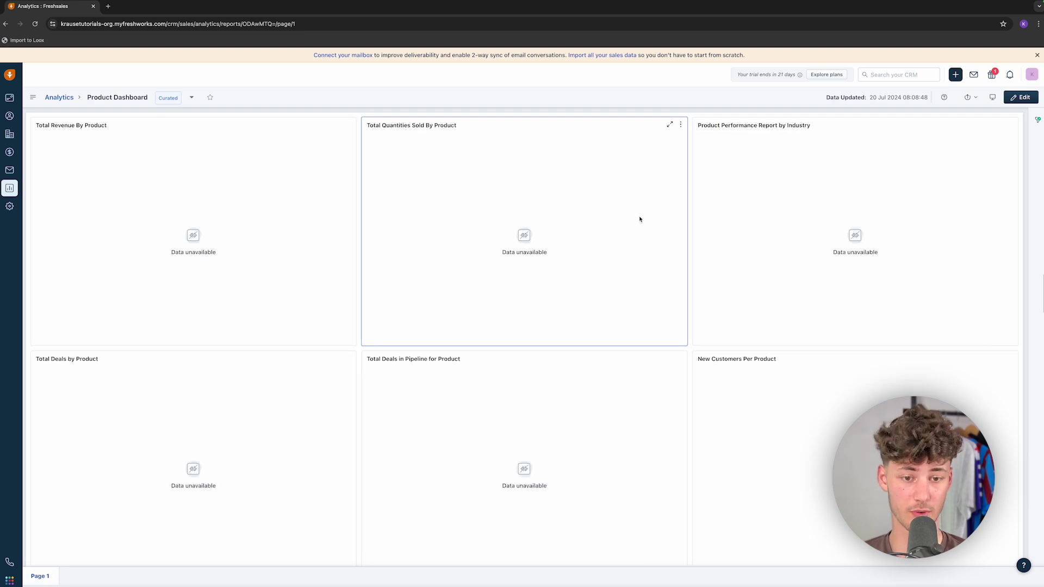
pyautogui.scroll(-2, 531, 191)
pyautogui.scroll(2, 522, 182)
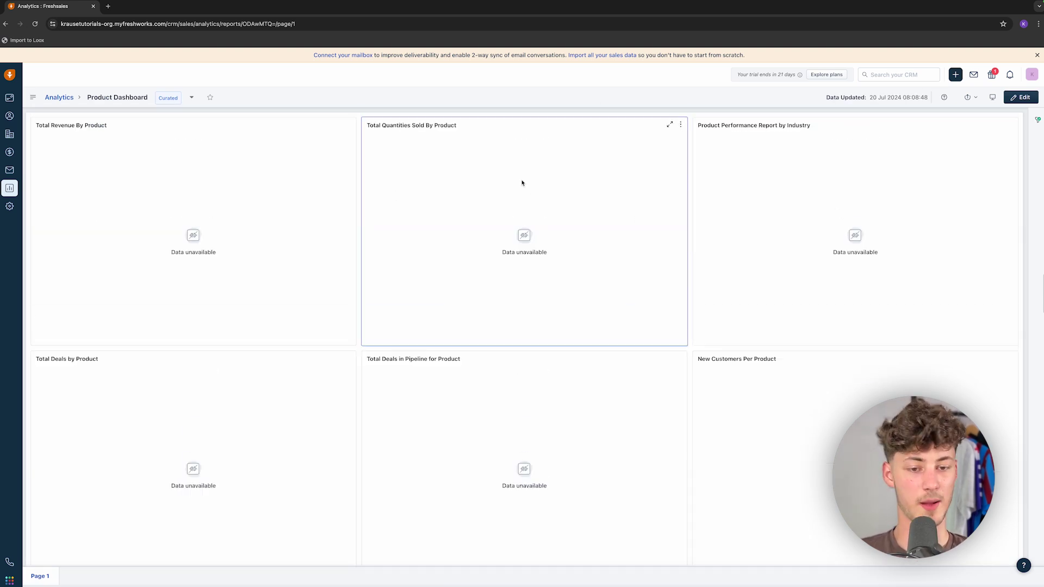
# - Return to the list of all reports and open Admin Settings
pyautogui.click(55, 98)
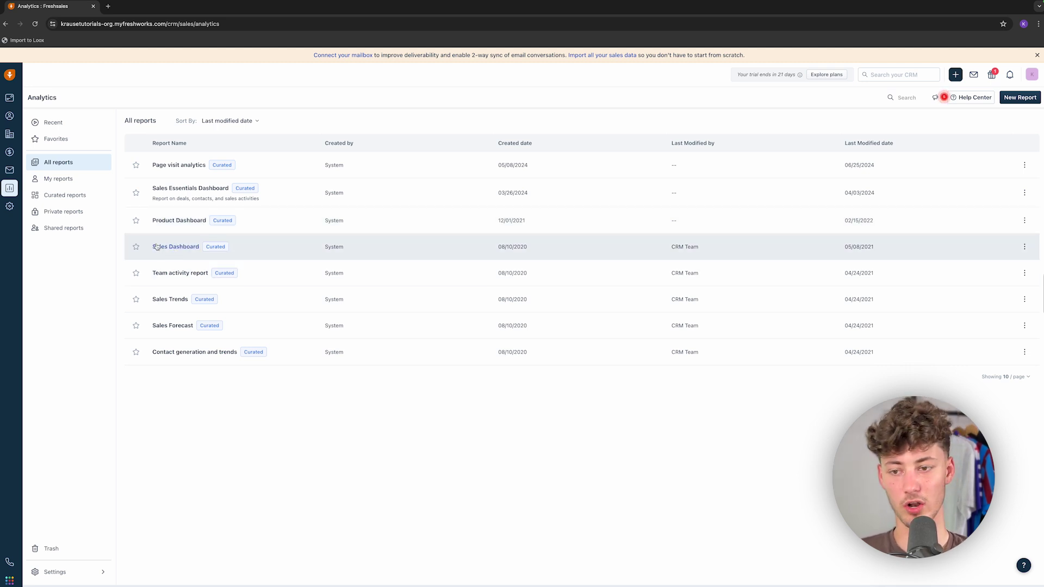
pyautogui.moveTo(151, 243); pyautogui.dragTo(247, 247)
pyautogui.click(251, 247)
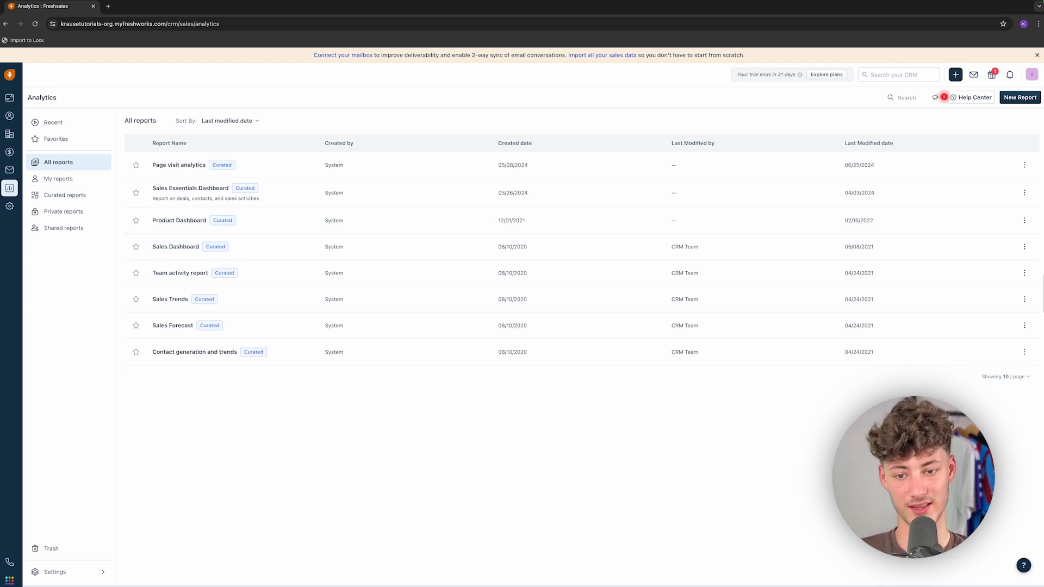
pyautogui.click(11, 207)
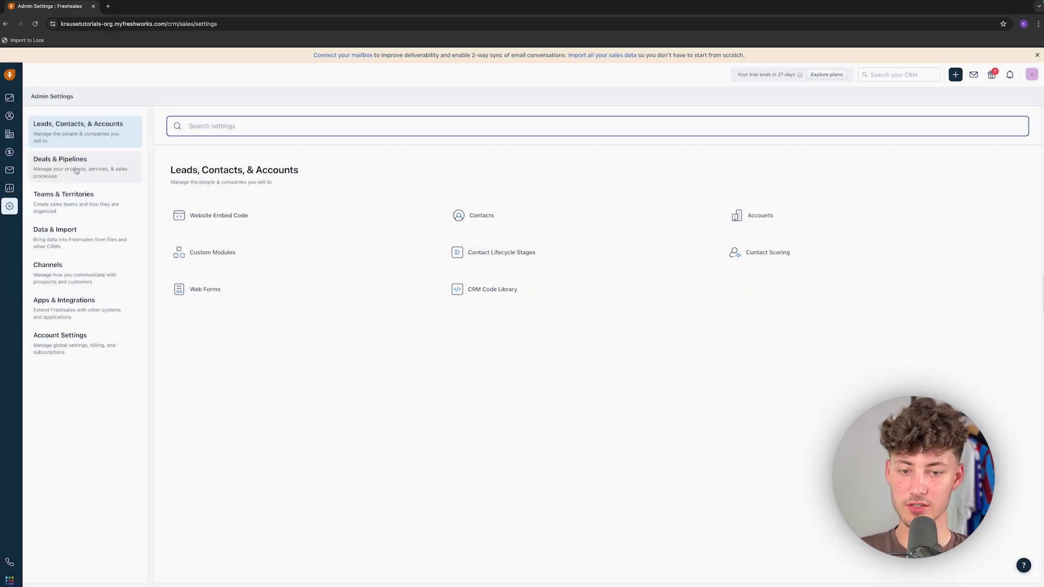
pyautogui.doubleClick(73, 170)
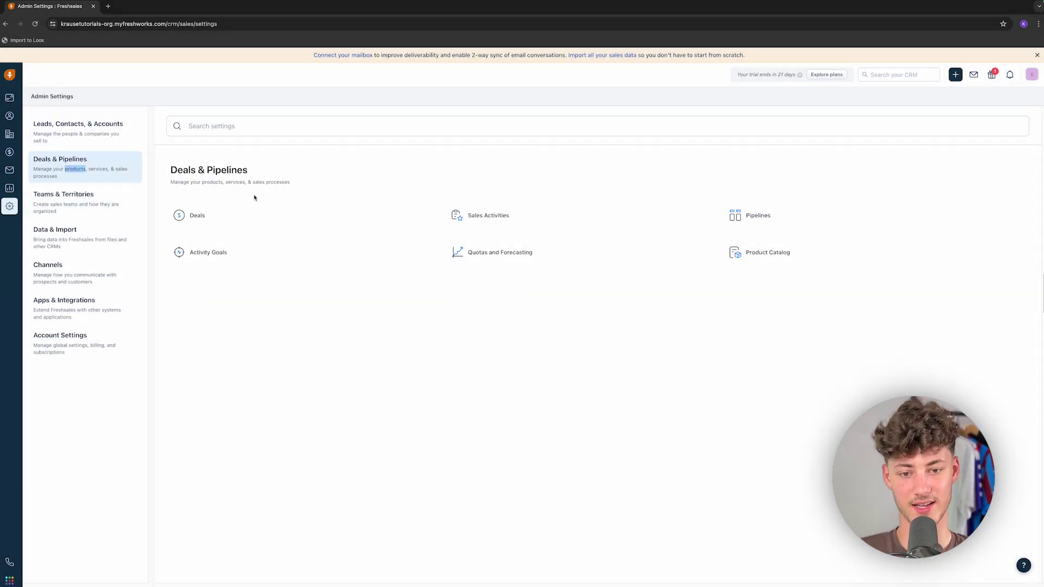
pyautogui.click(229, 224)
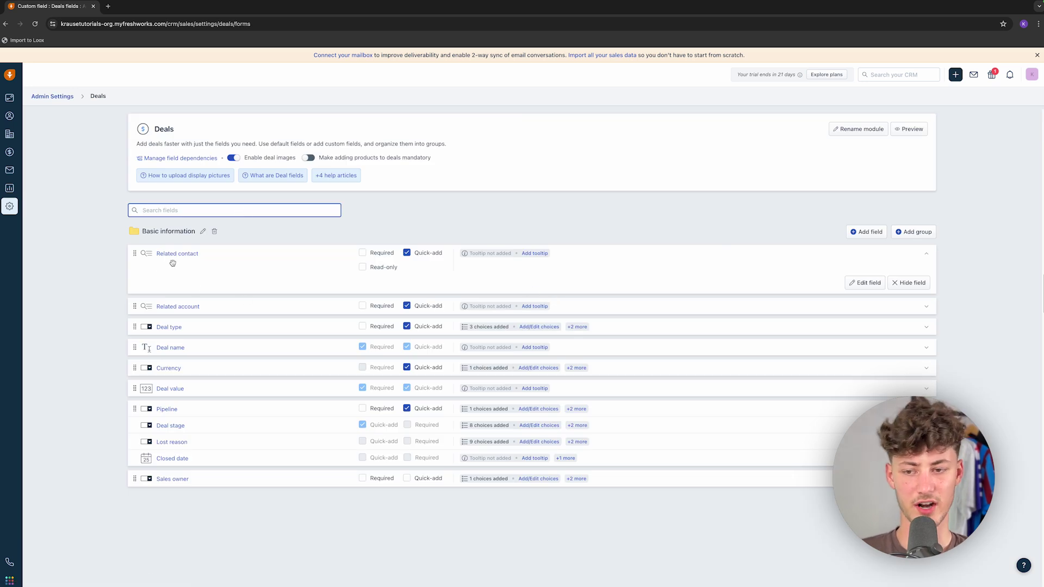
pyautogui.click(363, 253)
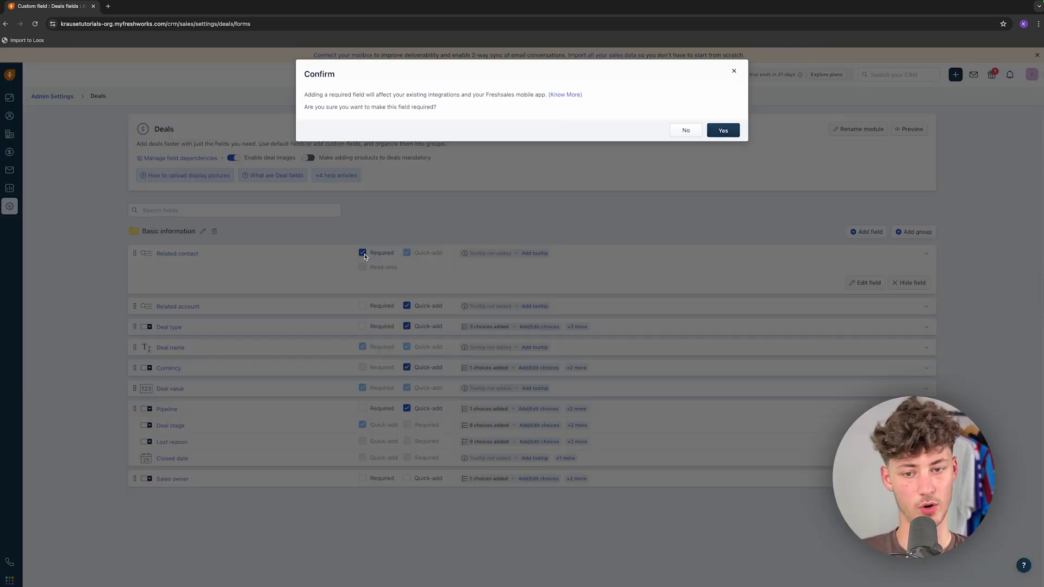
pyautogui.click(369, 268)
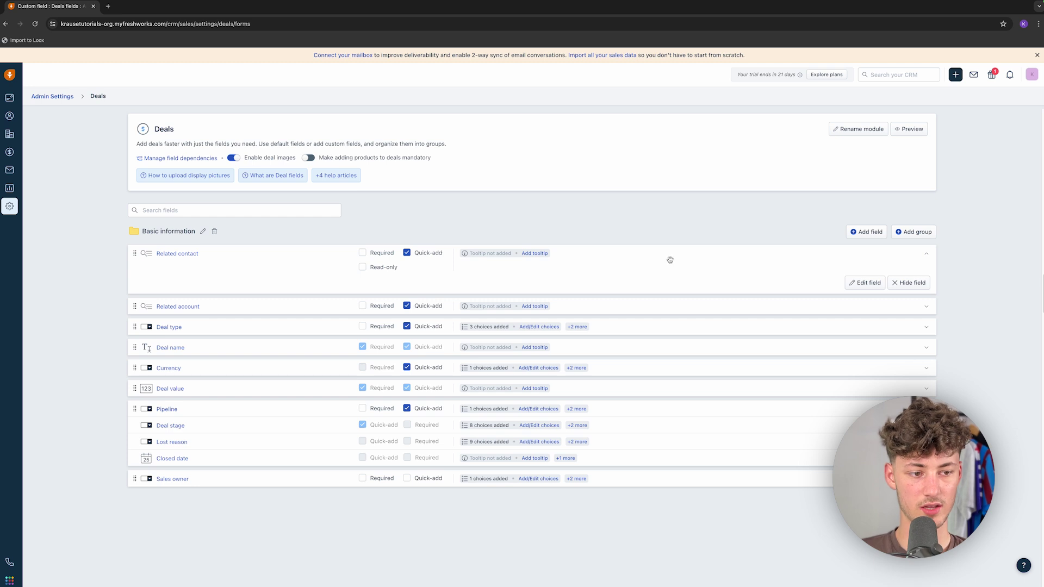
pyautogui.click(868, 233)
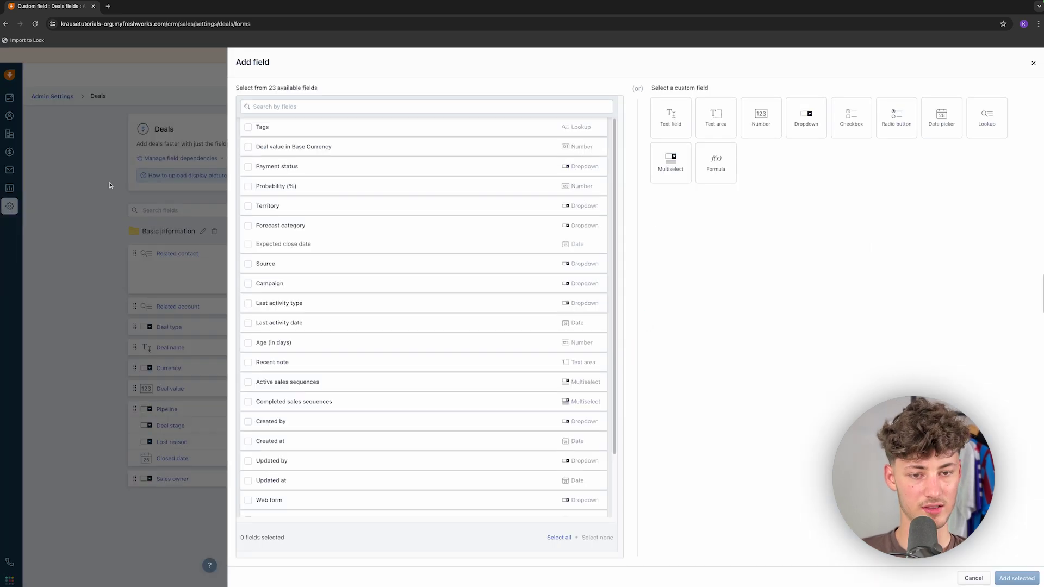
pyautogui.click(1033, 63)
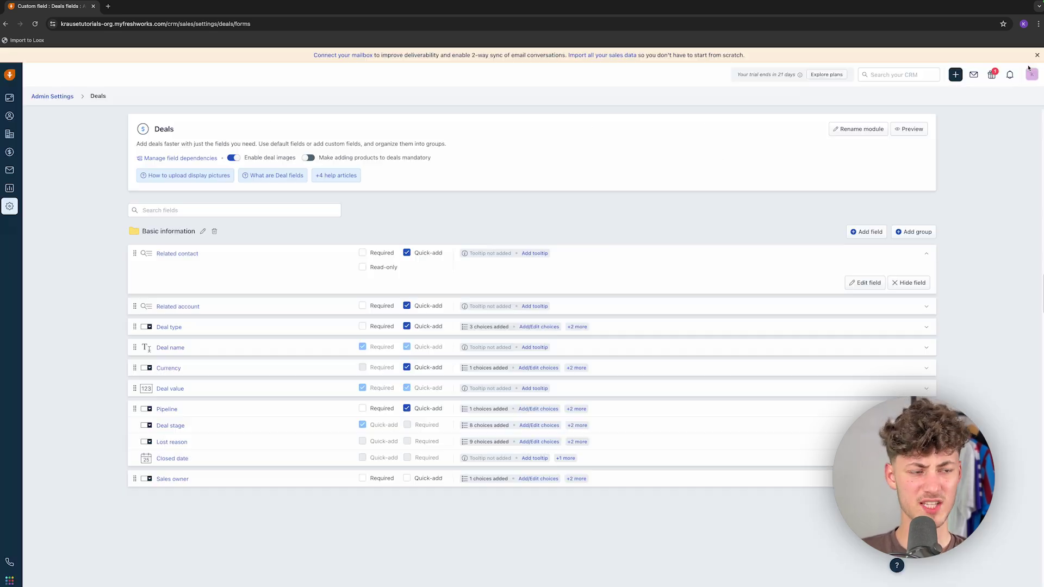
pyautogui.click(47, 95)
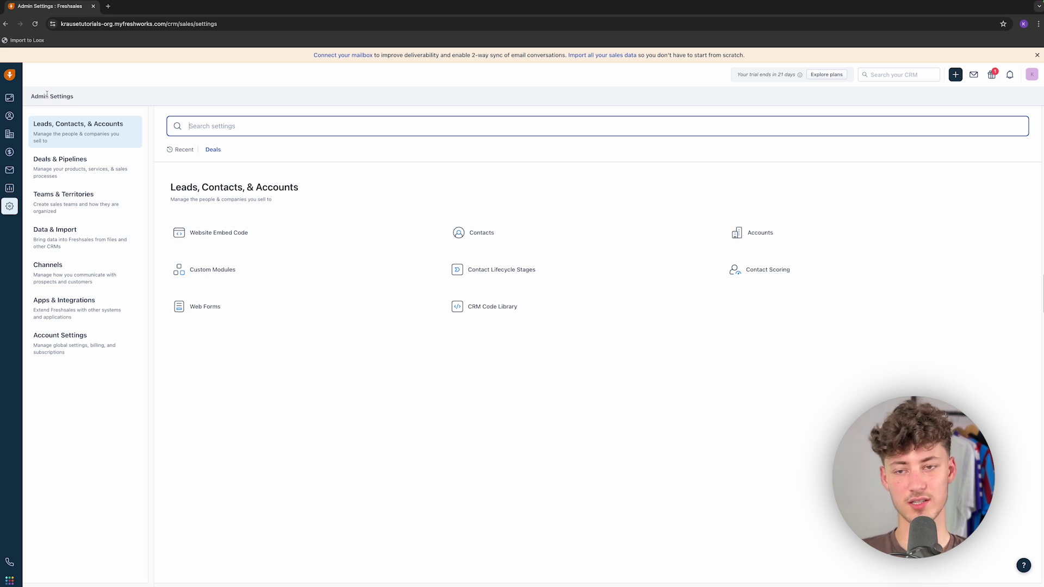
pyautogui.click(858, 273)
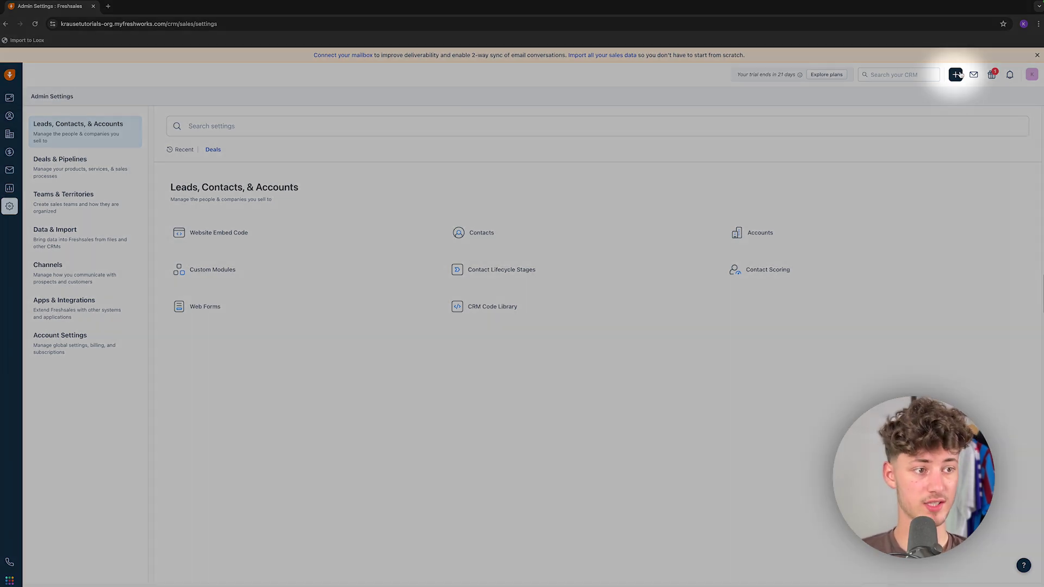
# - View the quick-add options for new records, then open the account profile menu
pyautogui.click(956, 75)
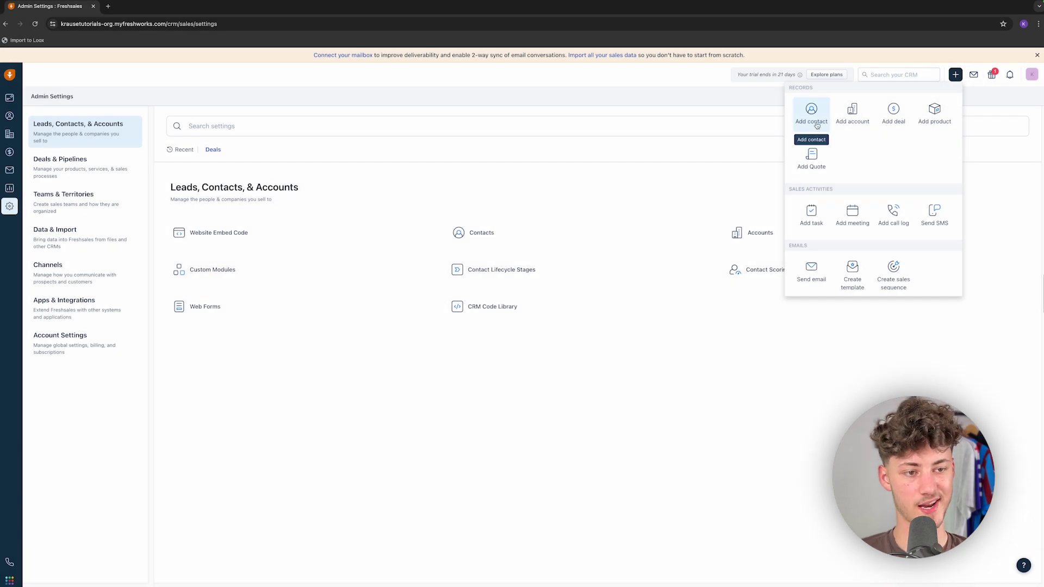
pyautogui.click(1031, 75)
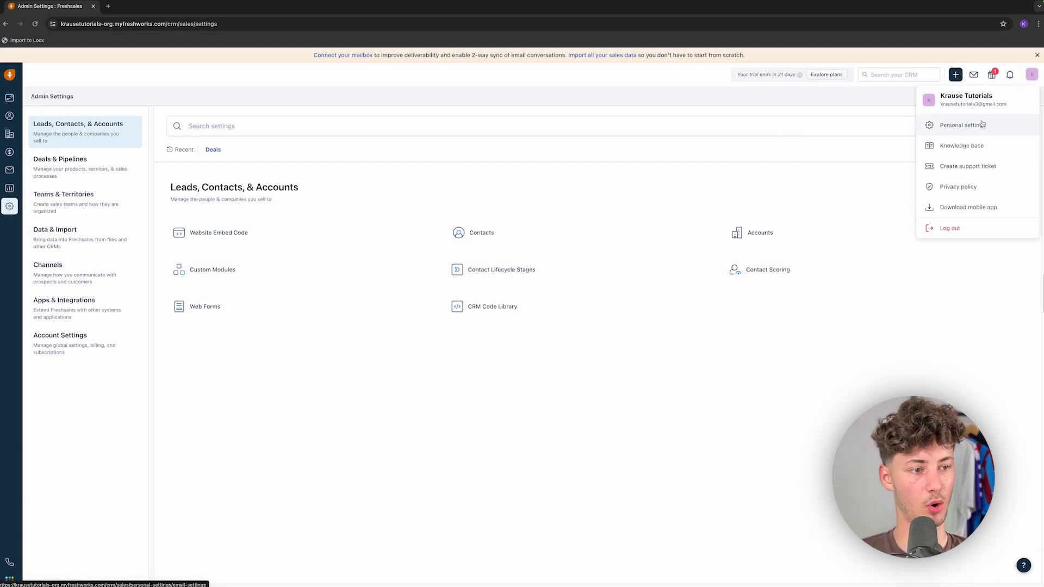